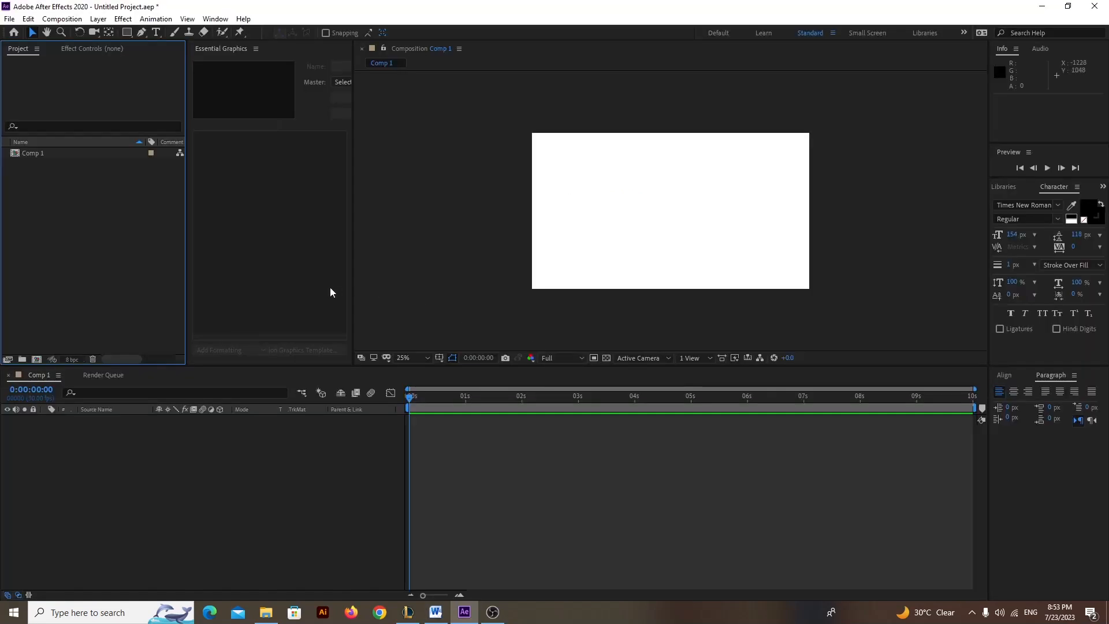
pyautogui.click(491, 189)
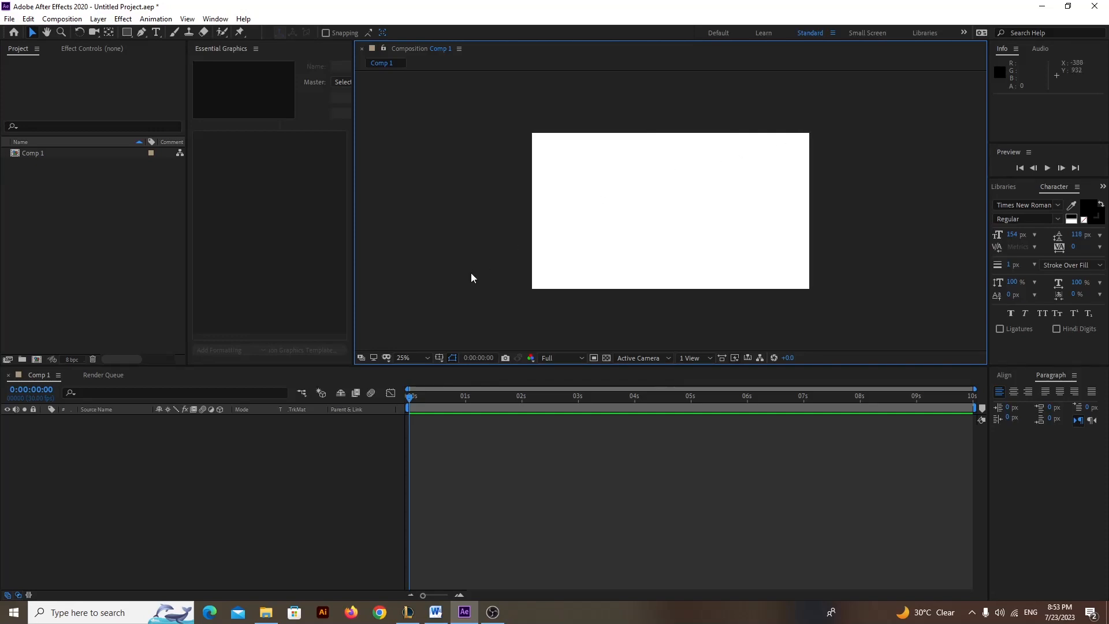
pyautogui.click(126, 462)
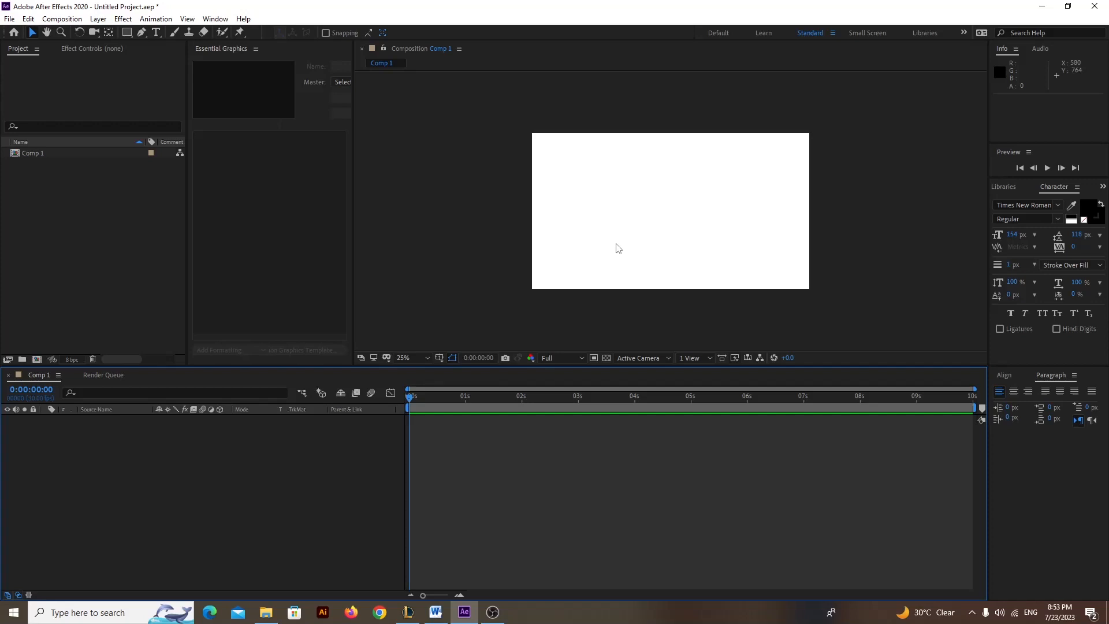
# Step: Draw a small rectangle in the upper-left part of the composition as a new shape layer, and collapse the layer
pyautogui.click(127, 33)
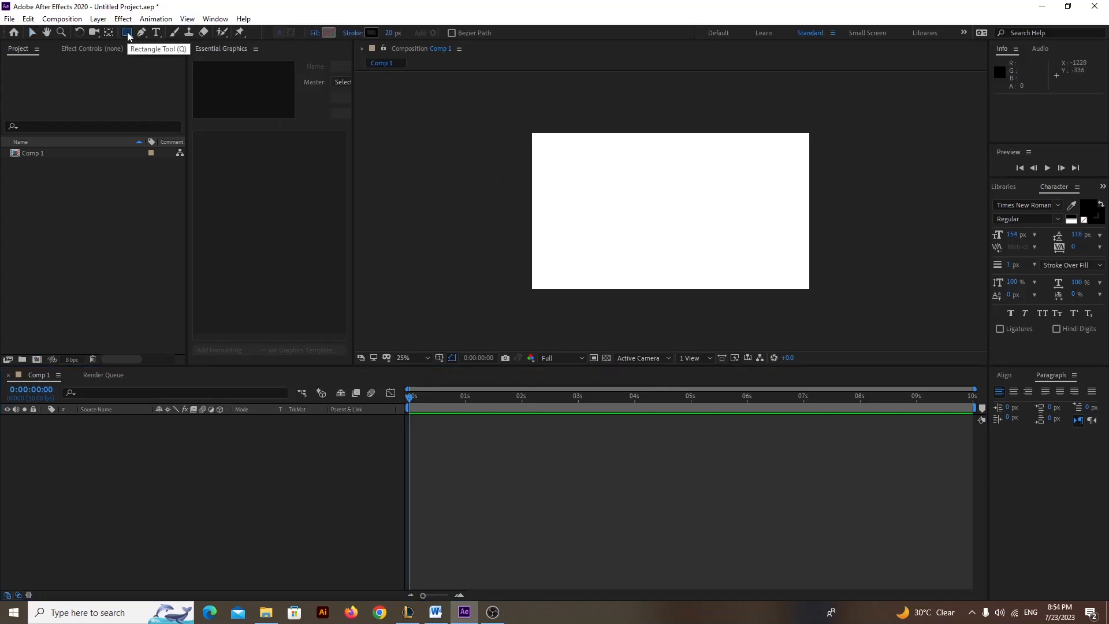
pyautogui.moveTo(602, 174); pyautogui.dragTo(640, 200)
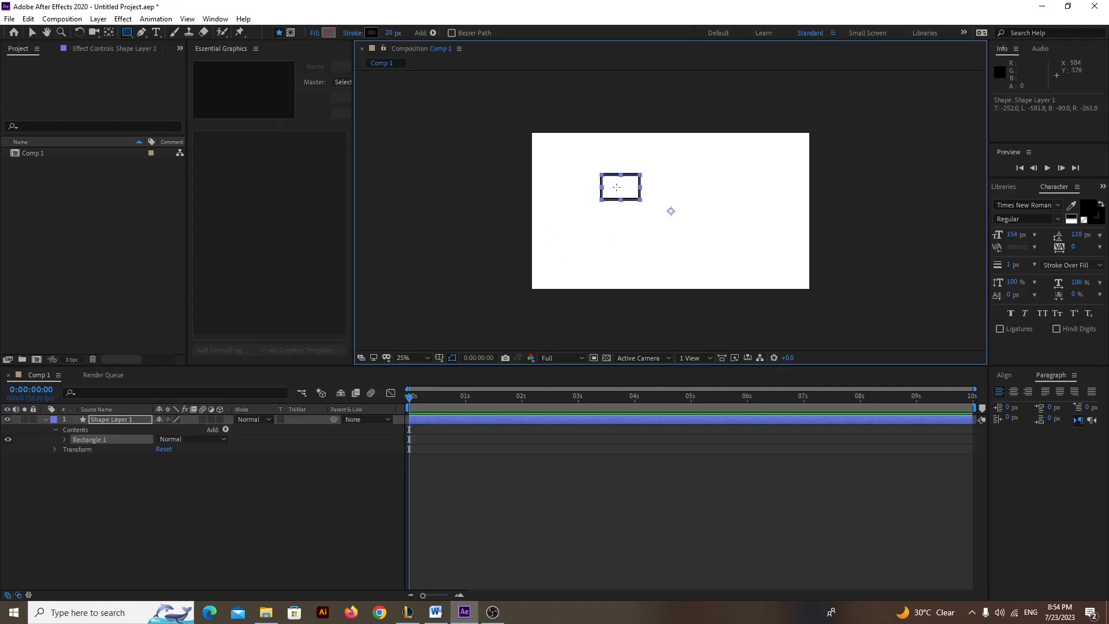
pyautogui.click(109, 423)
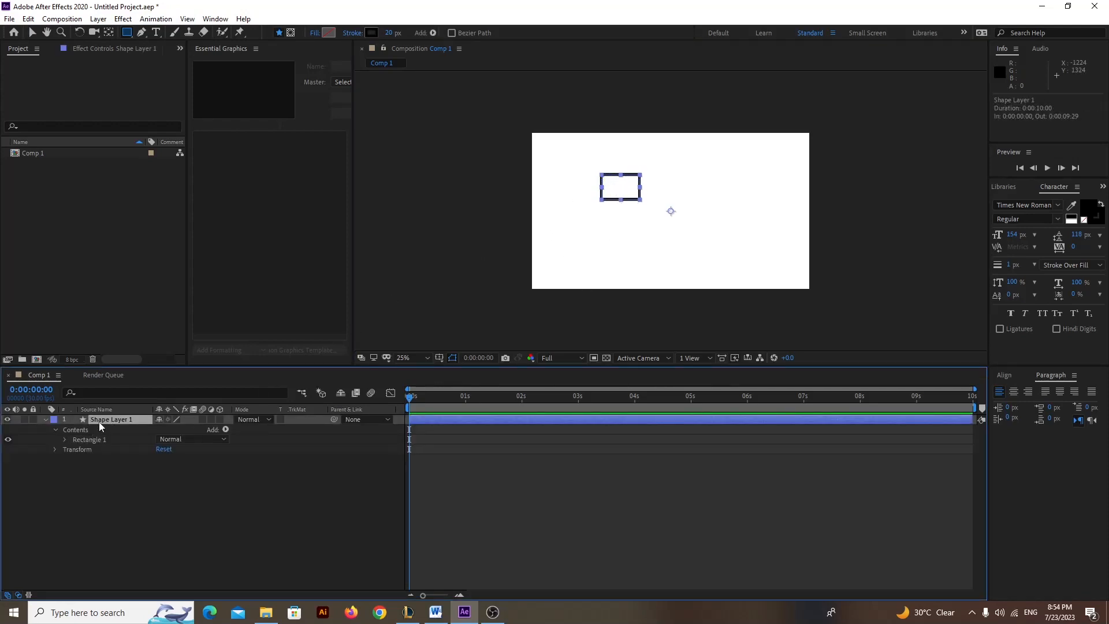
pyautogui.click(46, 419)
pyautogui.click(66, 432)
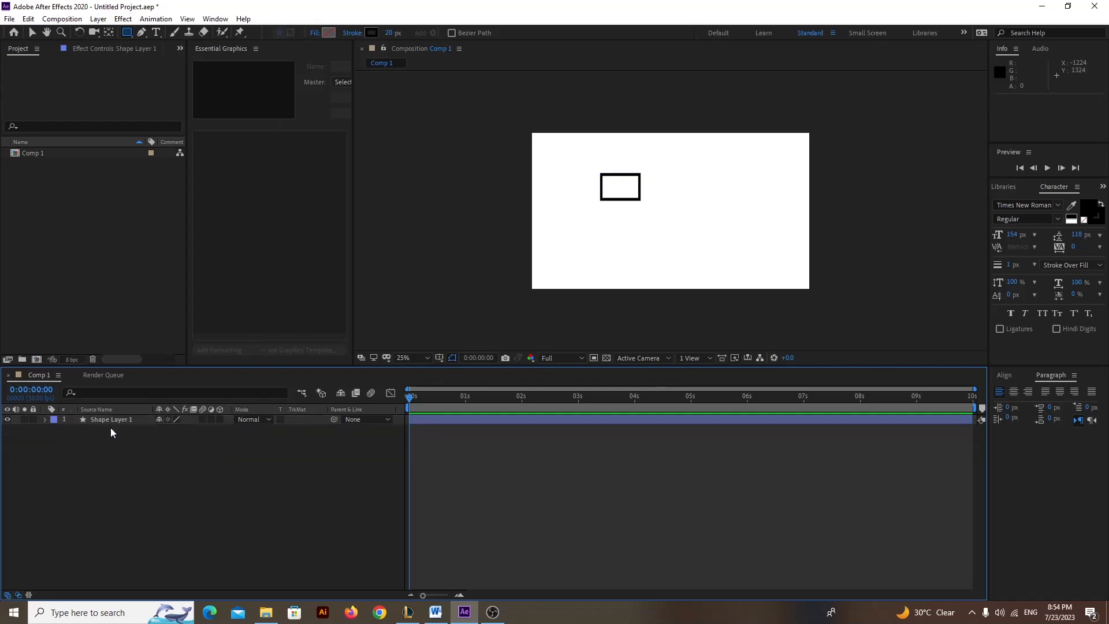
# Step: With no layer selected, draw a circle with the Ellipse tool beside the rectangle as a separate shape layer, and collapse that layer
pyautogui.click(111, 420)
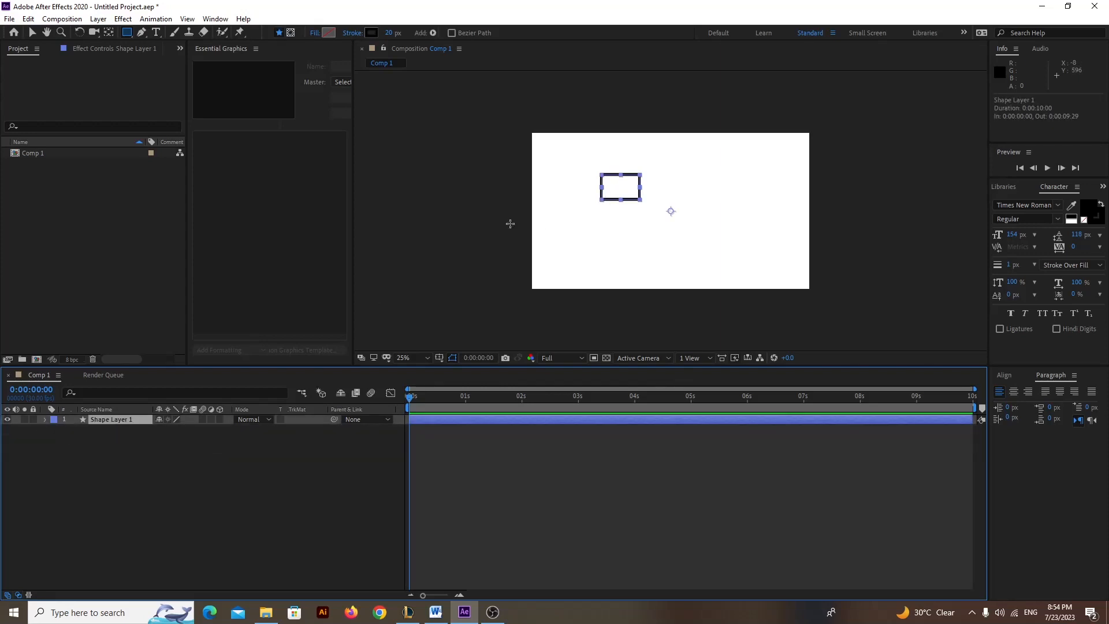
pyautogui.moveTo(127, 33); pyautogui.dragTo(150, 59)
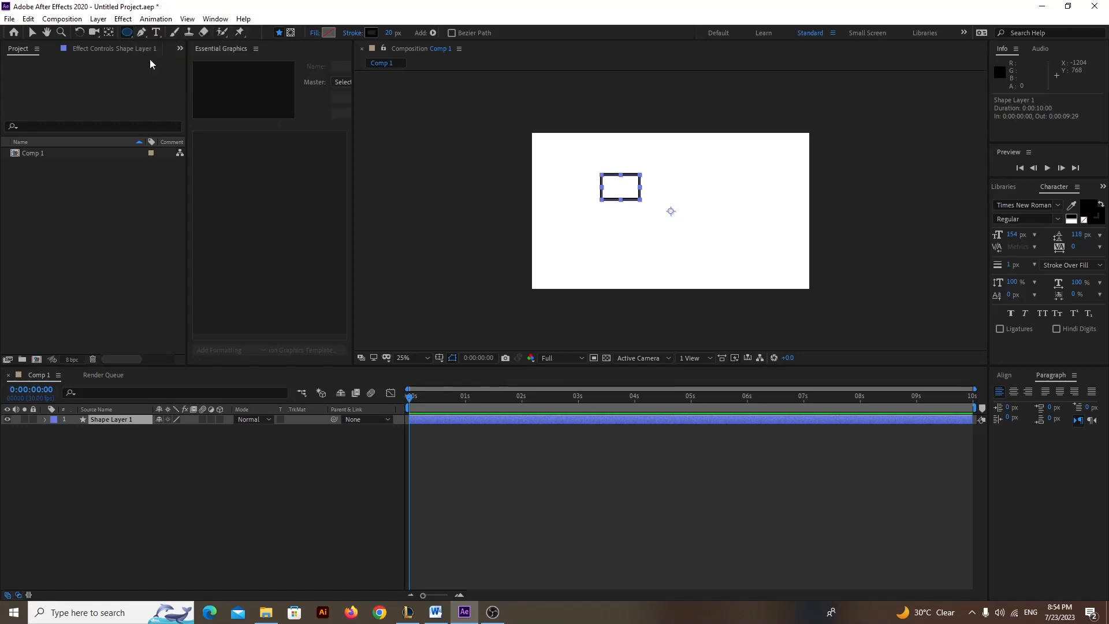
pyautogui.click(120, 493)
pyautogui.moveTo(680, 185); pyautogui.dragTo(712, 218)
pyautogui.click(44, 418)
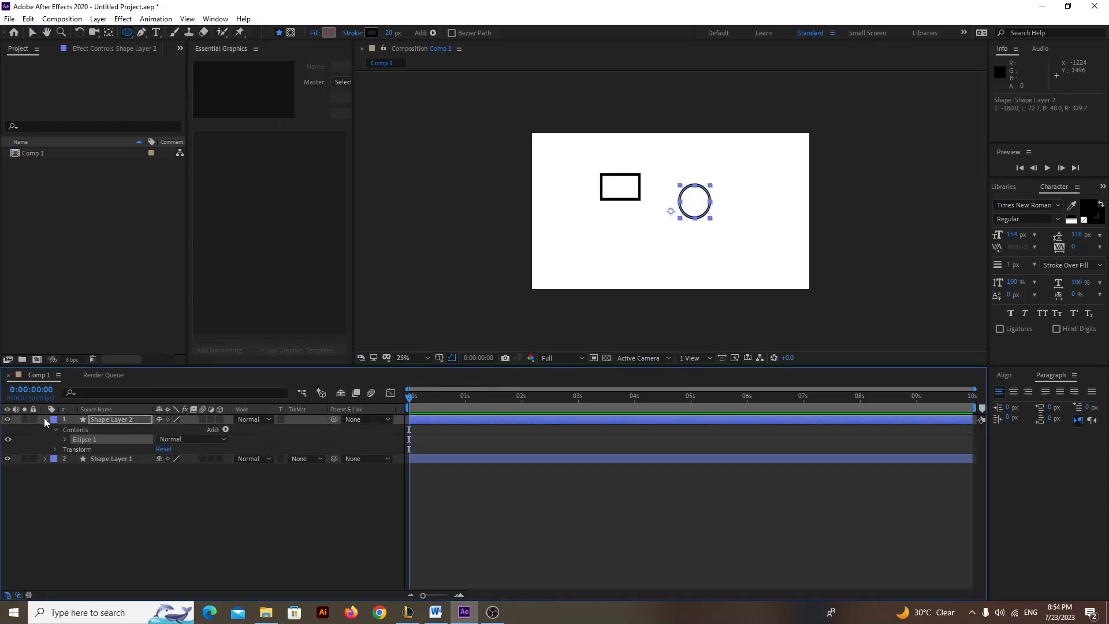
# Step: Turn the circle's layer into a 3D layer and expand its transform properties
pyautogui.click(111, 428)
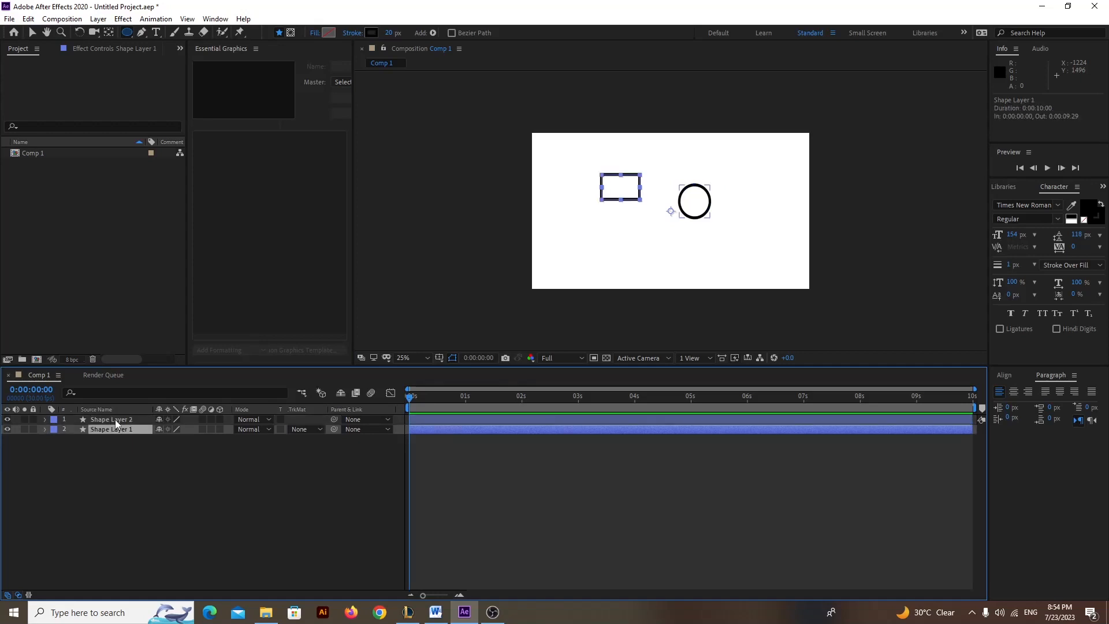
pyautogui.click(115, 420)
pyautogui.click(116, 432)
pyautogui.click(117, 421)
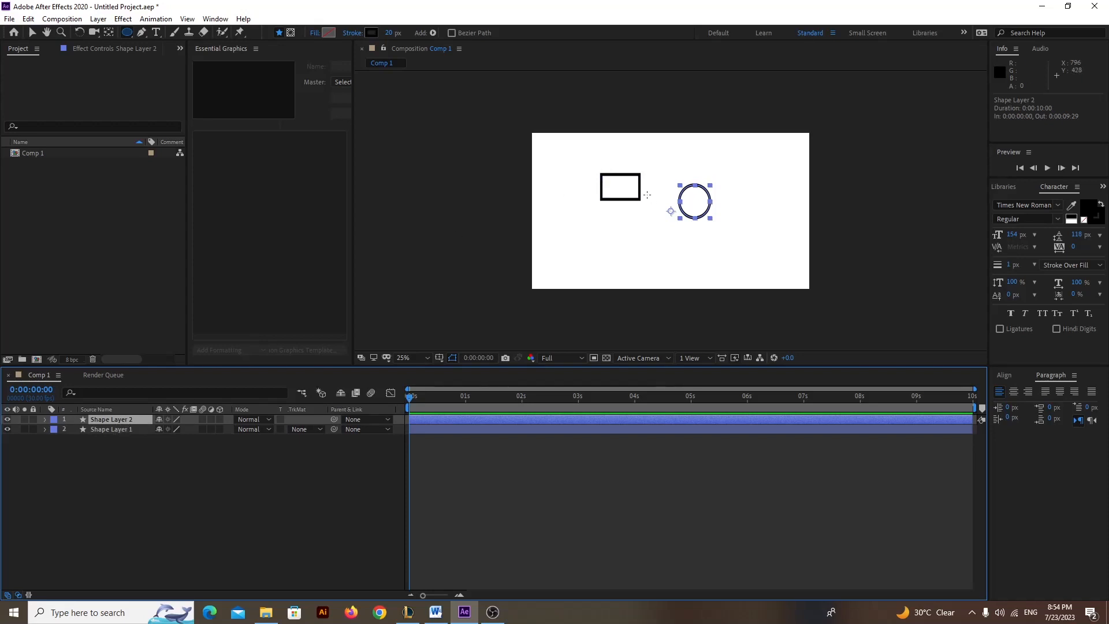
pyautogui.click(220, 419)
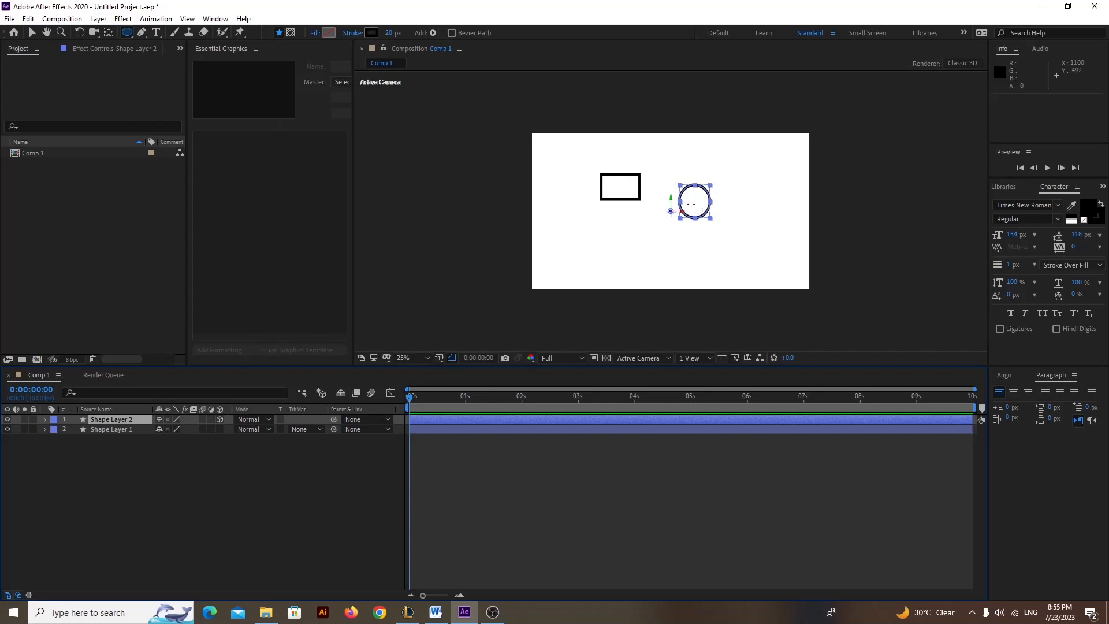
pyautogui.click(46, 420)
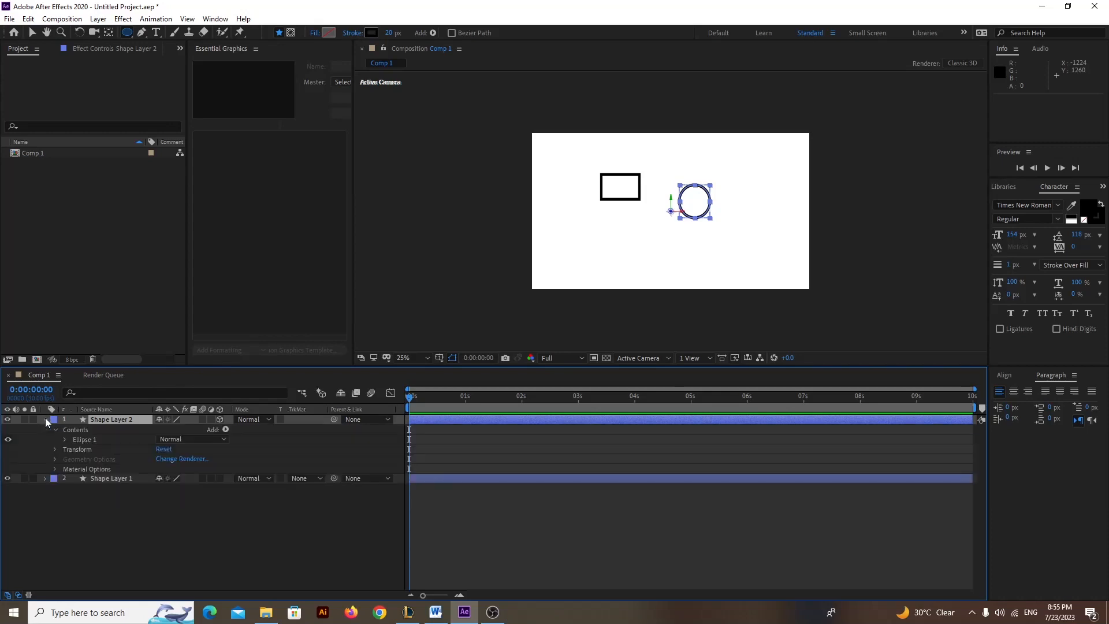
pyautogui.click(55, 449)
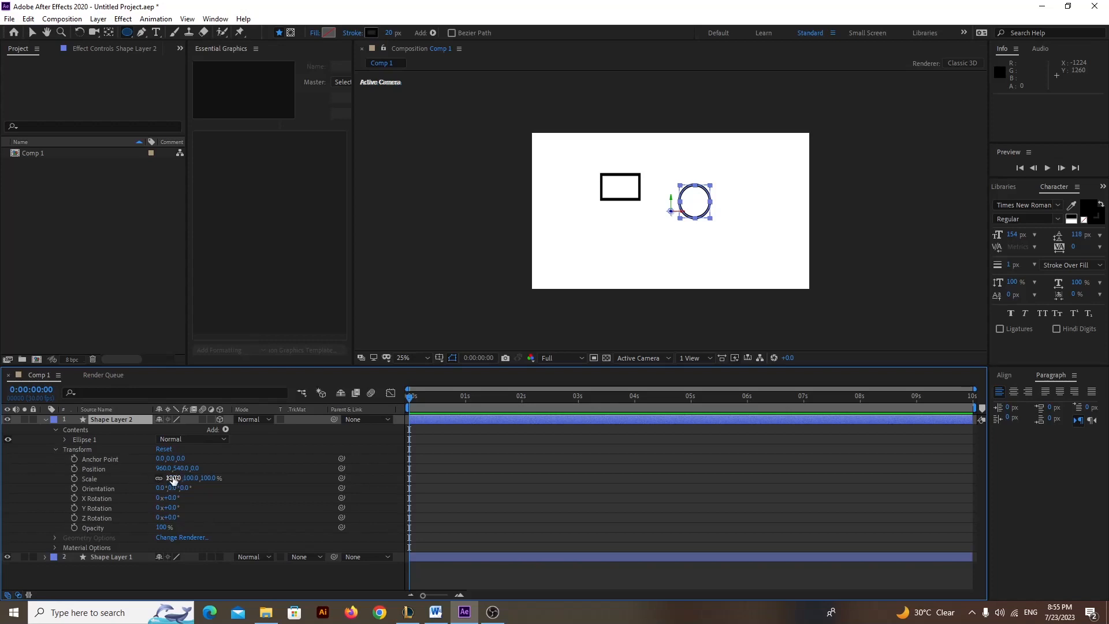
# Step: Examine the X, Y and Z values of the circle layer's scale and position
pyautogui.click(207, 478)
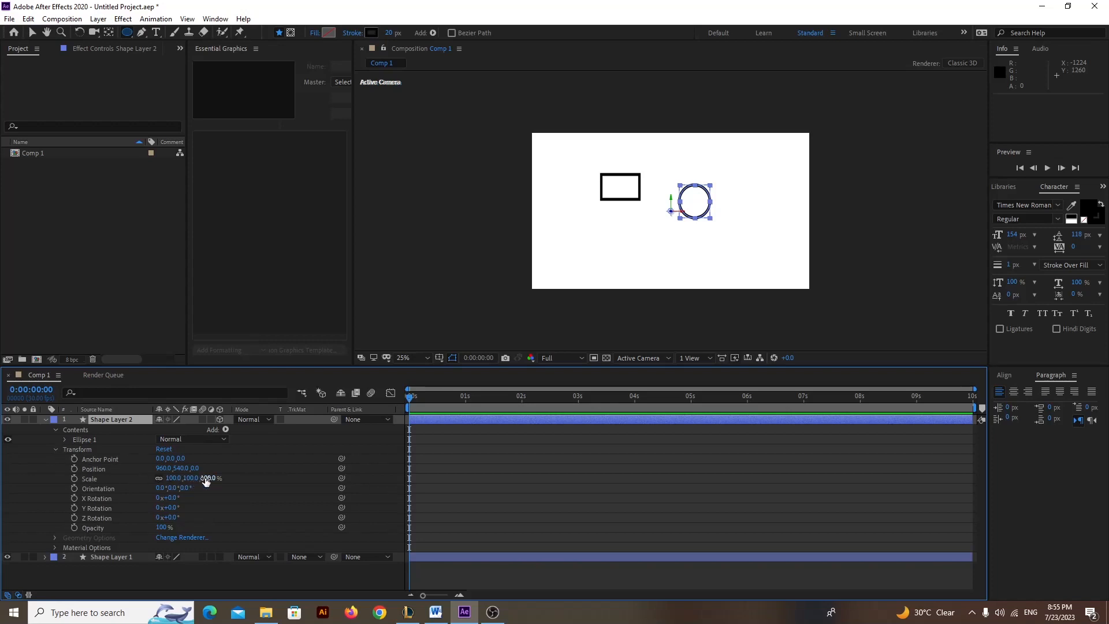
pyautogui.click(168, 479)
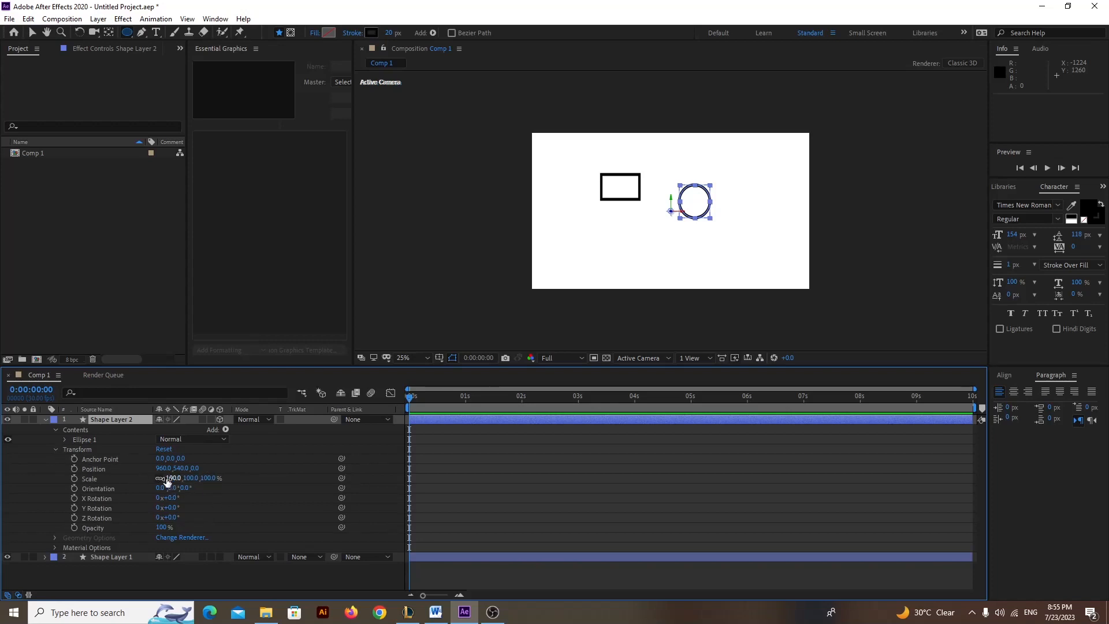
pyautogui.click(102, 470)
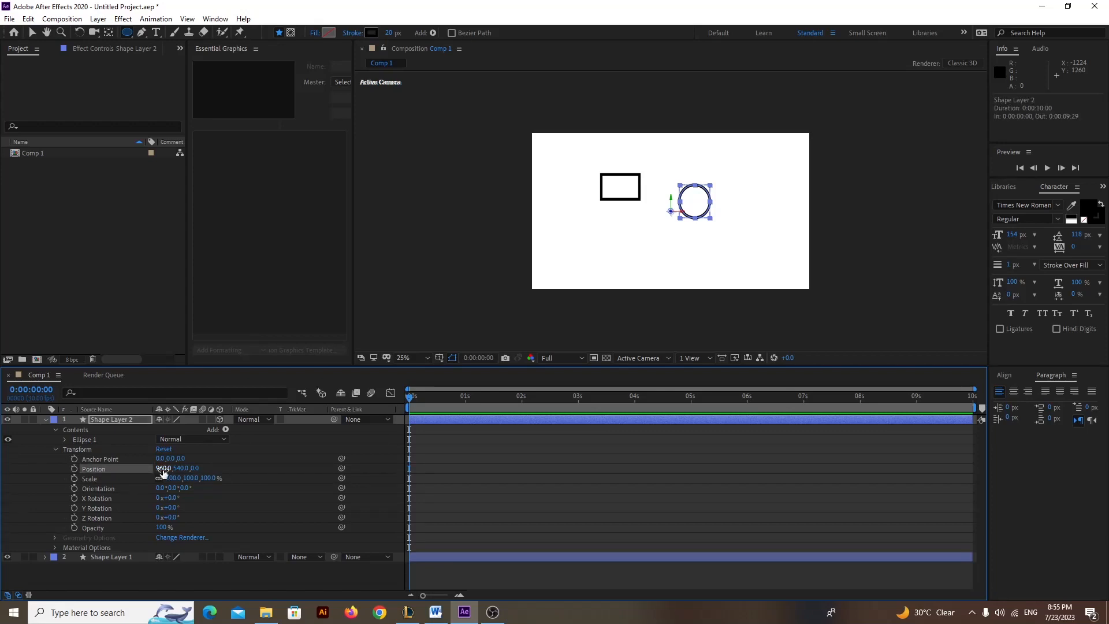
pyautogui.click(180, 469)
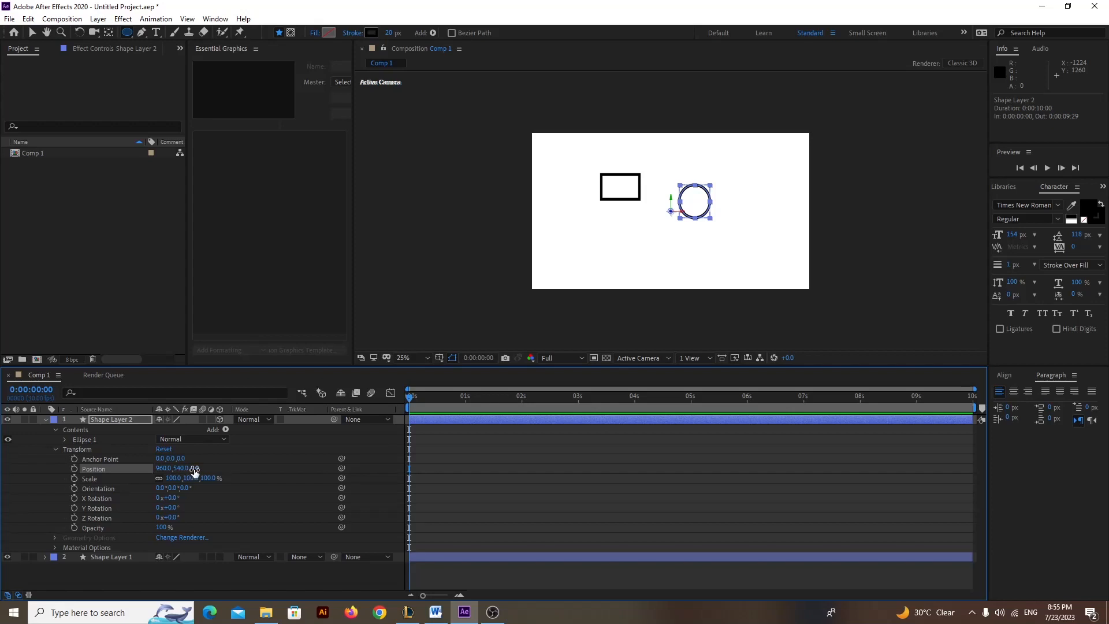
pyautogui.click(164, 470)
# Step: Toggle the 3D setting of the circle's layer to compare its transform properties, leaving it as a 2D layer
pyautogui.click(219, 420)
pyautogui.moveTo(162, 471)
pyautogui.mouseDown()
pyautogui.moveTo(181, 470)
pyautogui.moveTo(158, 469)
pyautogui.mouseUp()
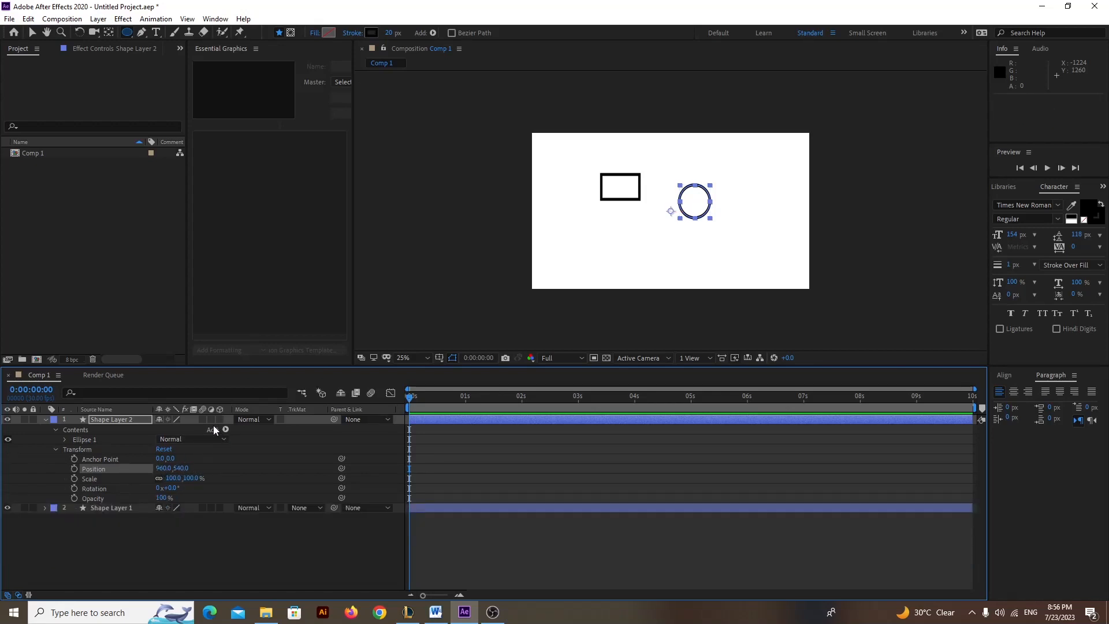
pyautogui.click(220, 420)
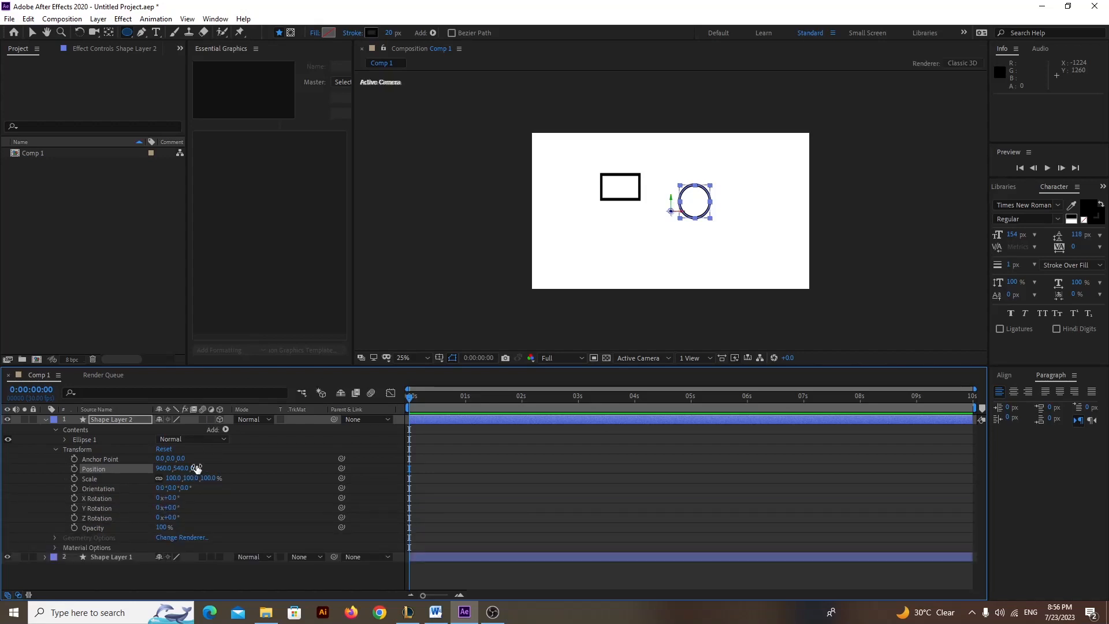
pyautogui.click(220, 418)
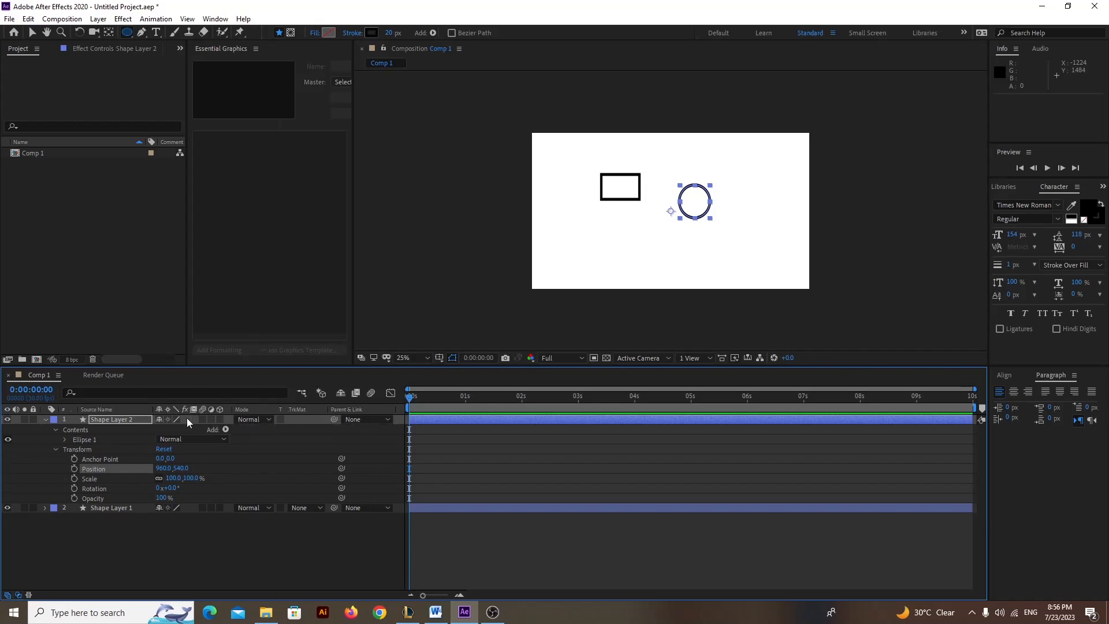
# Step: Look through the blending modes for the circle's layer, close the list without choosing one, and collapse the layer
pyautogui.click(251, 419)
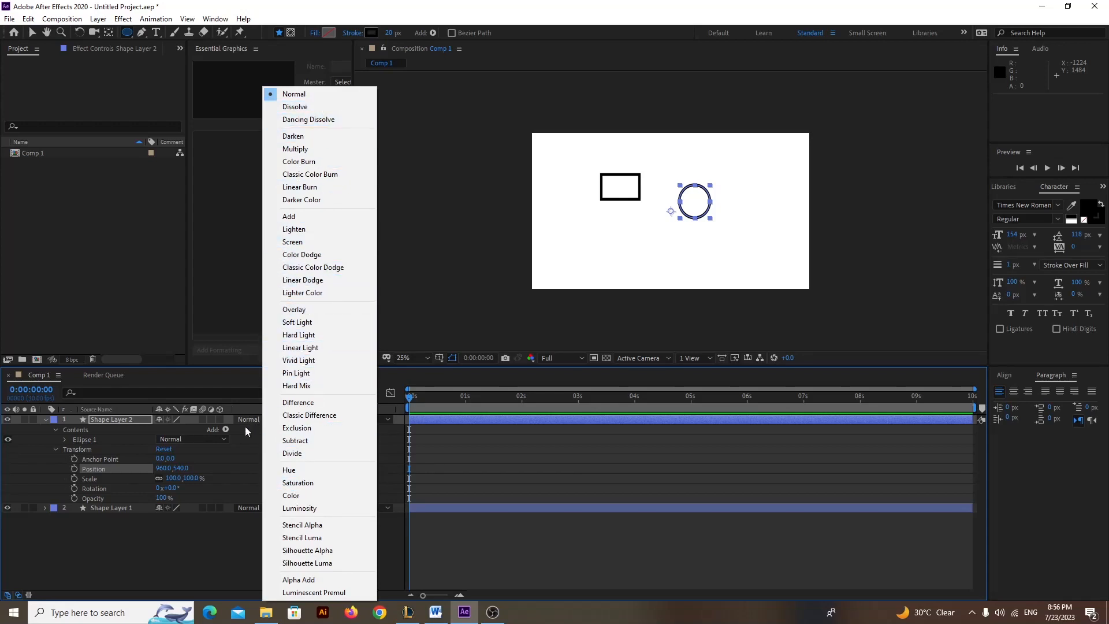
pyautogui.click(244, 431)
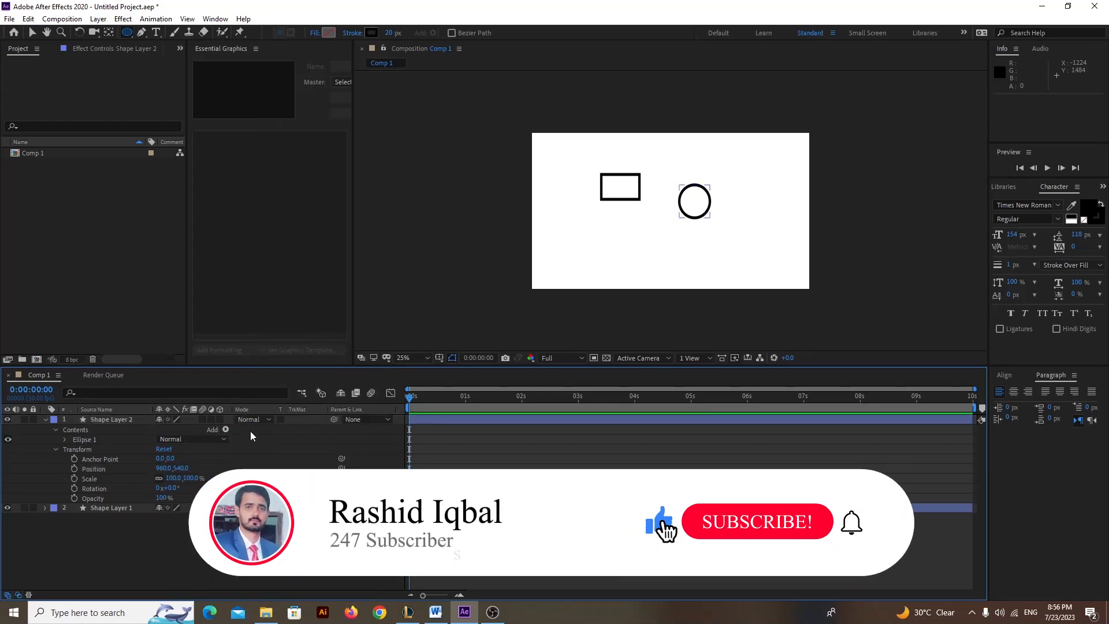
pyautogui.click(45, 420)
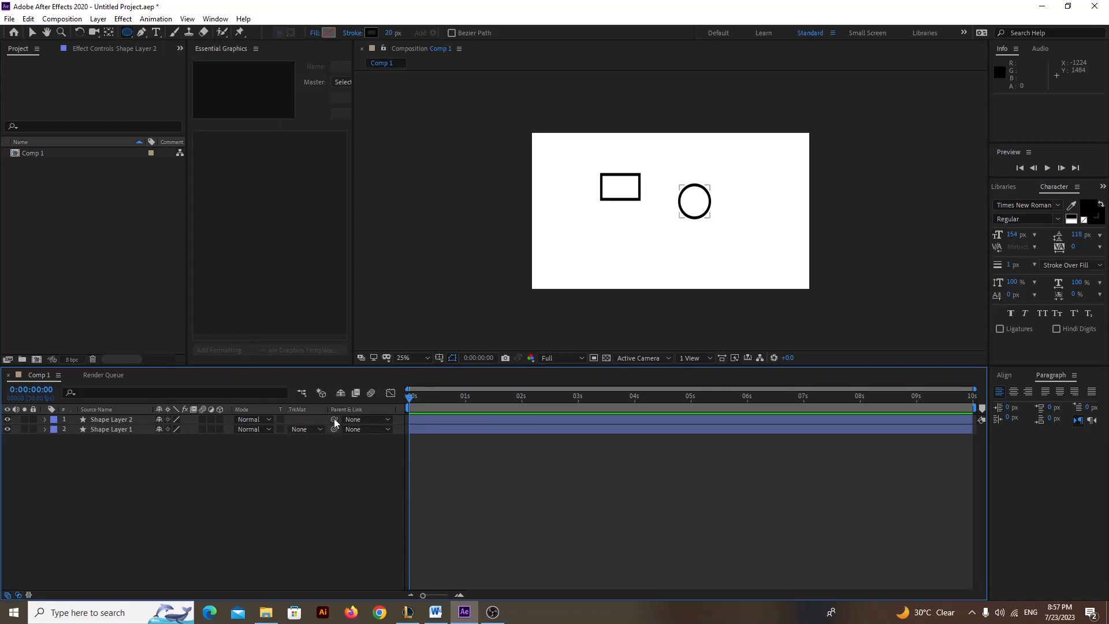
# Step: Parent the circle's layer, Shape Layer 2, to the rectangle's layer, Shape Layer 1
pyautogui.moveTo(273, 424); pyautogui.dragTo(113, 428)
pyautogui.click(110, 419)
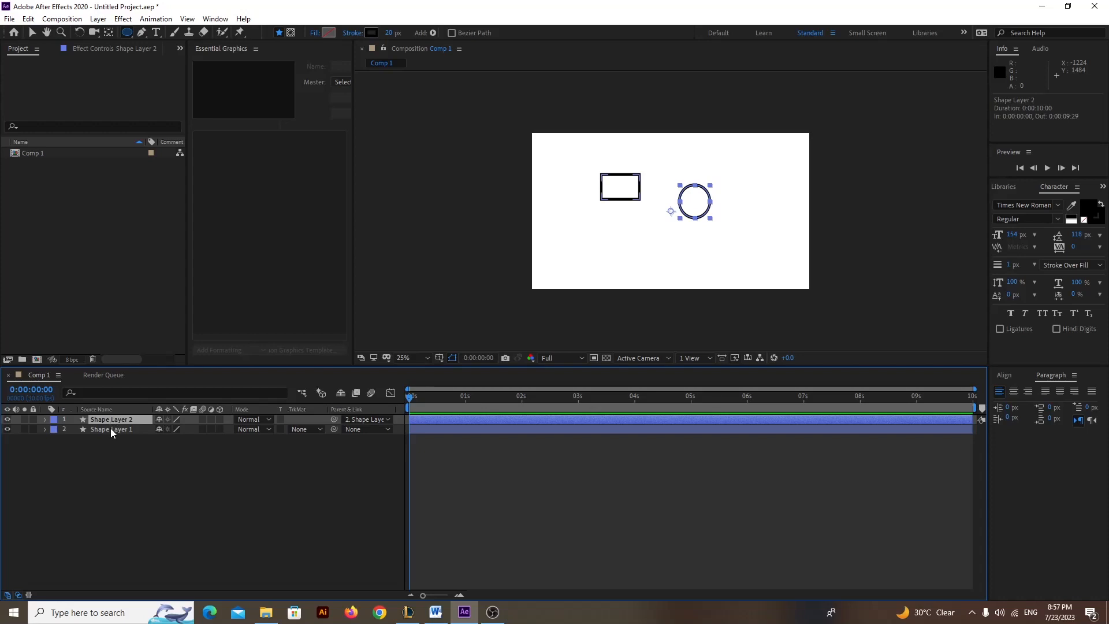
# Step: Rename the rectangle's layer as rec
pyautogui.click(111, 431)
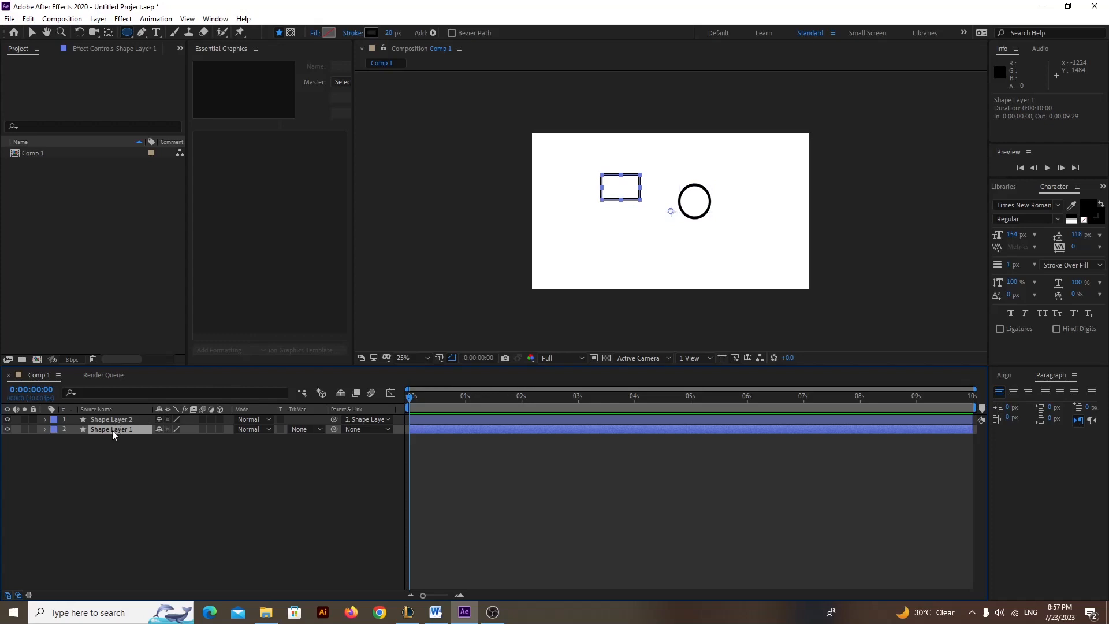
pyautogui.rightClick(112, 431)
pyautogui.click(127, 428)
pyautogui.write('rec')
pyautogui.press('Return')
# Step: Rename the circle's layer as cir
pyautogui.rightClick(131, 418)
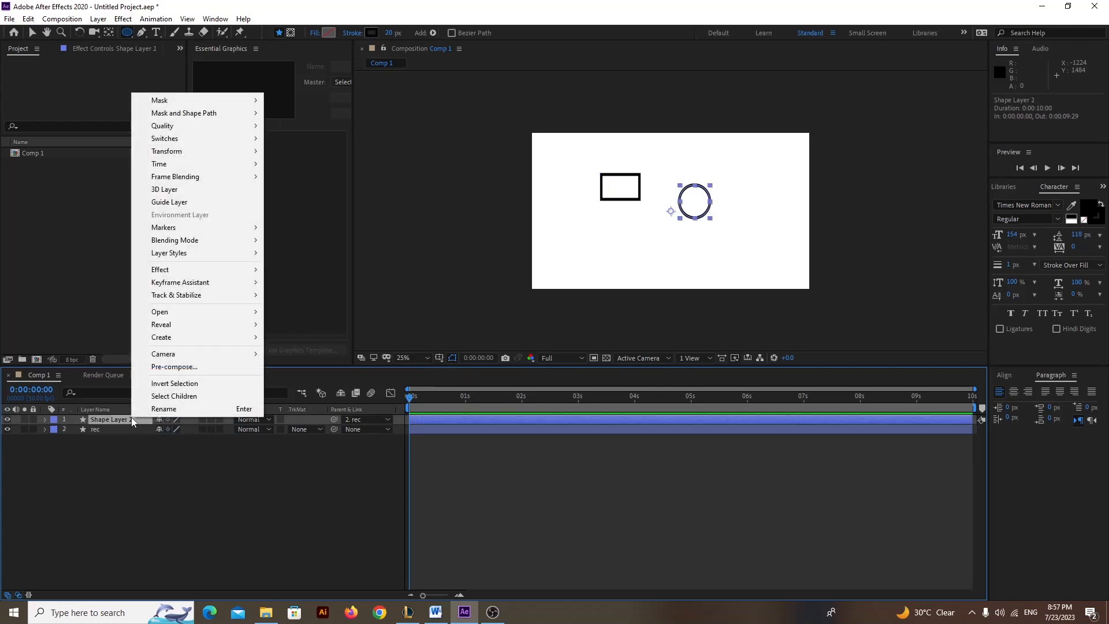
pyautogui.click(147, 411)
pyautogui.write('cir')
pyautogui.press('Return')
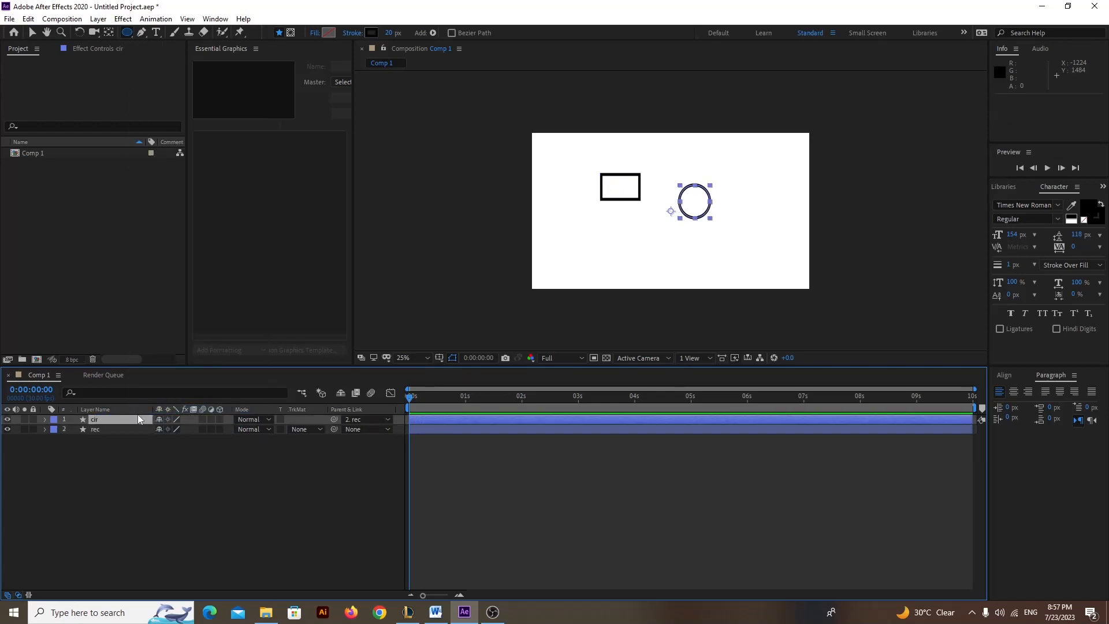
# Step: With cir parented to rec, move the rectangle slightly with the Selection tool to a position of about 944, 568
pyautogui.click(110, 430)
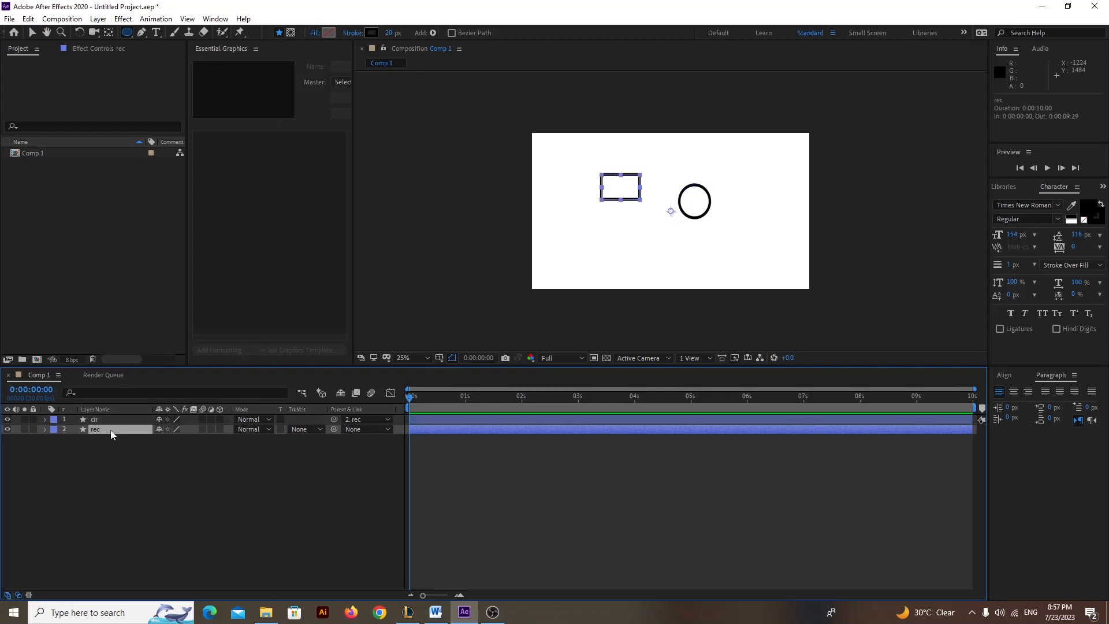
pyautogui.moveTo(333, 420); pyautogui.dragTo(123, 430)
pyautogui.click(32, 32)
pyautogui.moveTo(626, 196)
pyautogui.mouseDown()
pyautogui.moveTo(601, 201)
pyautogui.moveTo(605, 181)
pyautogui.moveTo(670, 198)
pyautogui.moveTo(610, 202)
pyautogui.moveTo(650, 216)
pyautogui.moveTo(611, 224)
pyautogui.moveTo(606, 192)
pyautogui.mouseUp()
pyautogui.click(538, 225)
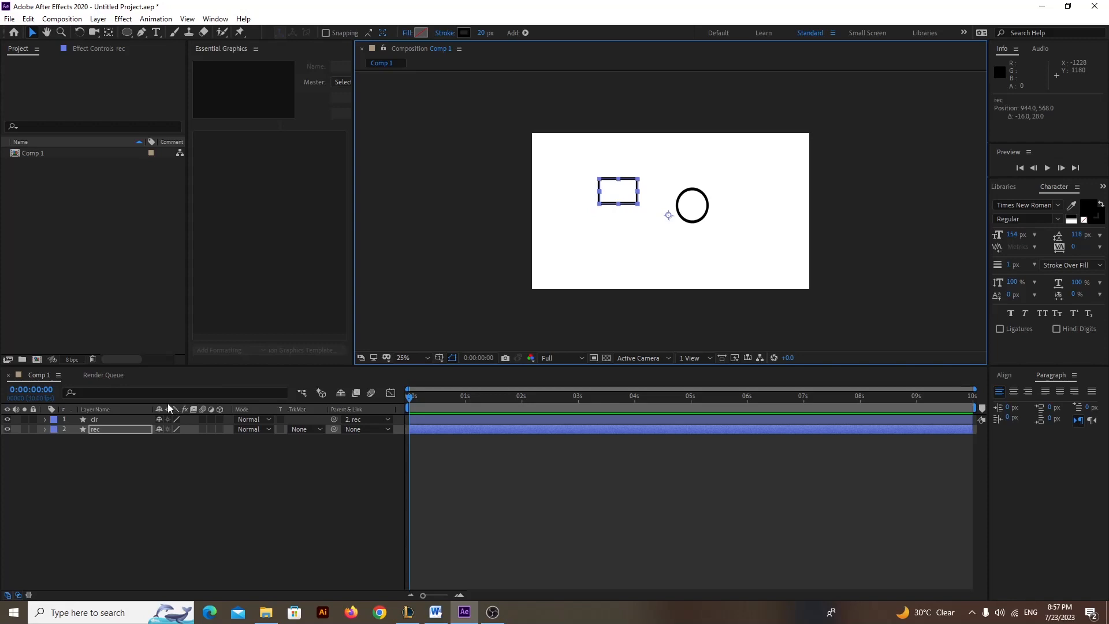
# Step: Move the circle on its own to about 383, -4, and move the parent rectangle to about 764, 692
pyautogui.click(112, 419)
pyautogui.moveTo(700, 207); pyautogui.dragTo(744, 208)
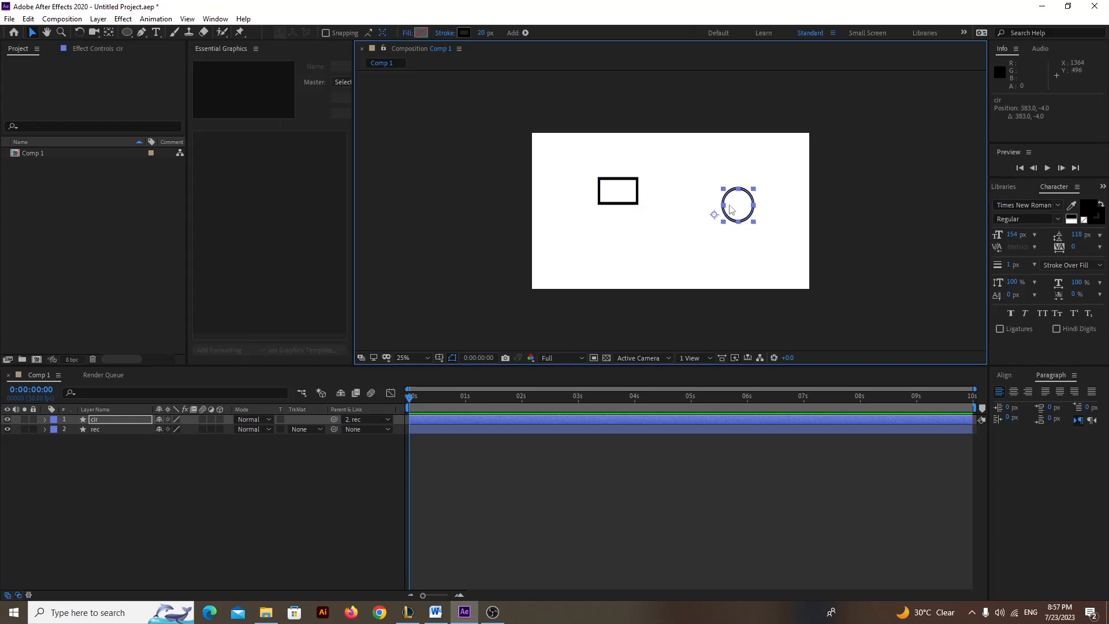
pyautogui.click(138, 421)
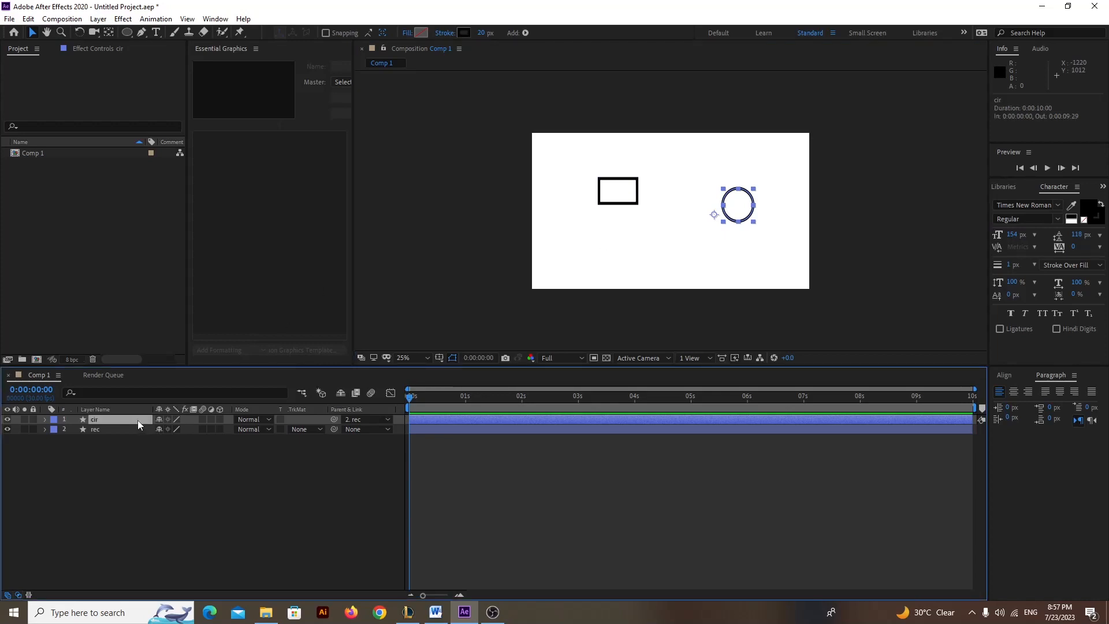
pyautogui.click(133, 432)
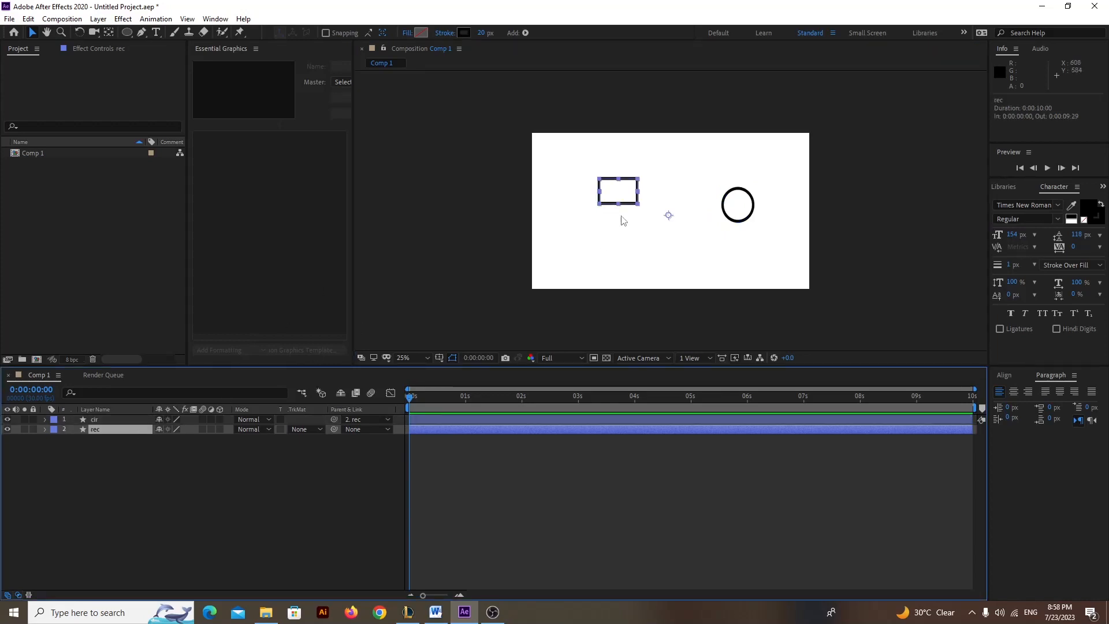
pyautogui.moveTo(621, 198); pyautogui.dragTo(592, 220)
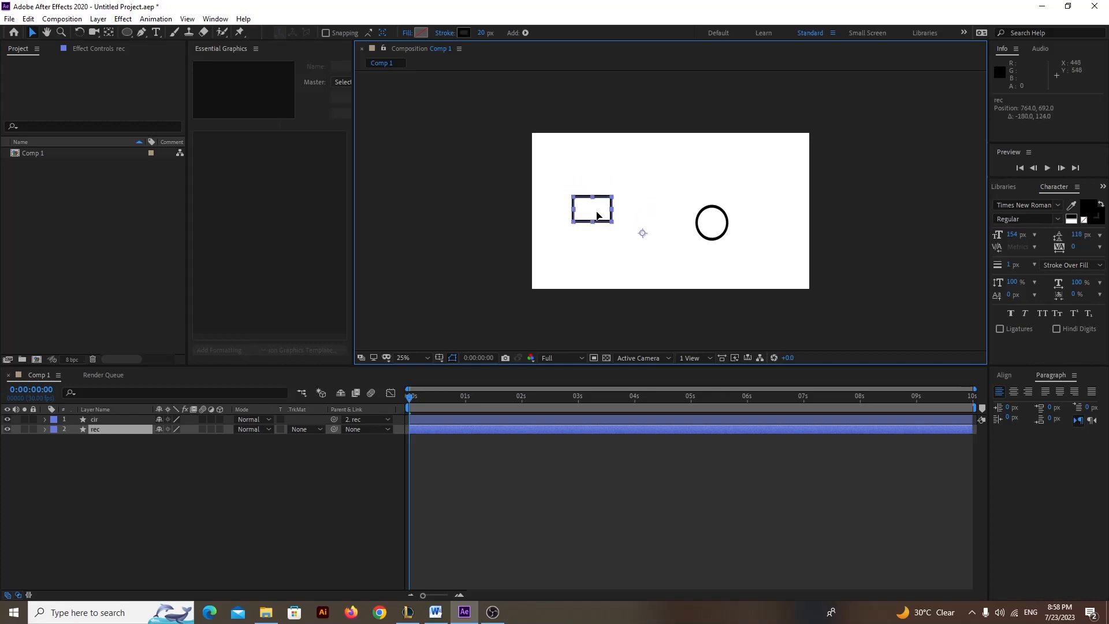
# Step: Set the cir layer's parent to None
pyautogui.click(341, 419)
pyautogui.click(342, 431)
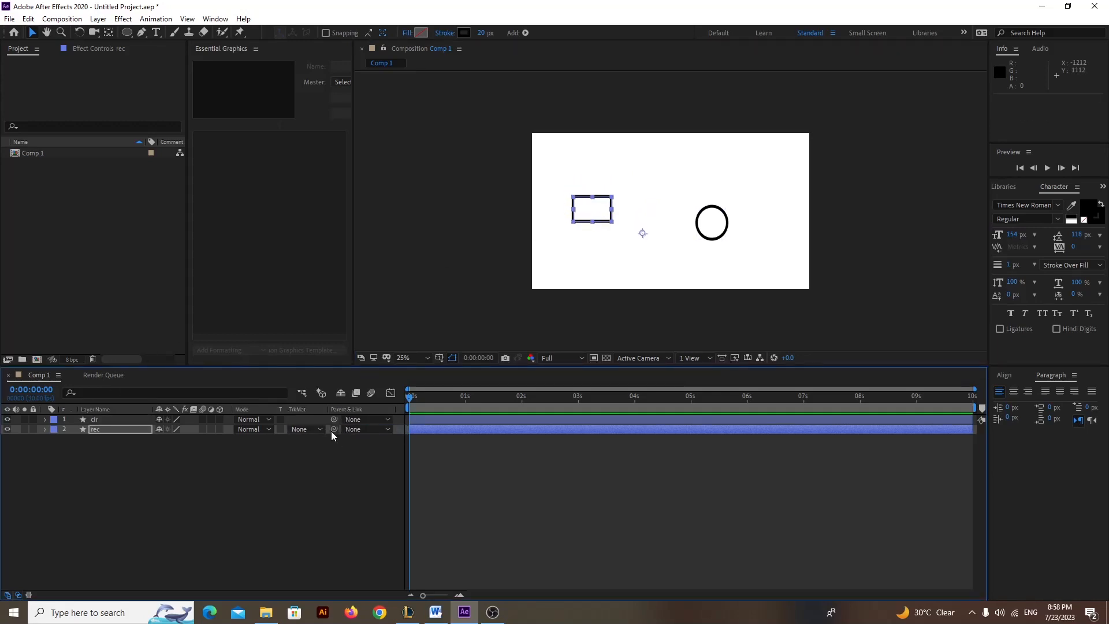
# Step: Parent the rec layer to cir and move the circle slightly up and to the right so the rectangle follows
pyautogui.moveTo(334, 428); pyautogui.dragTo(119, 419)
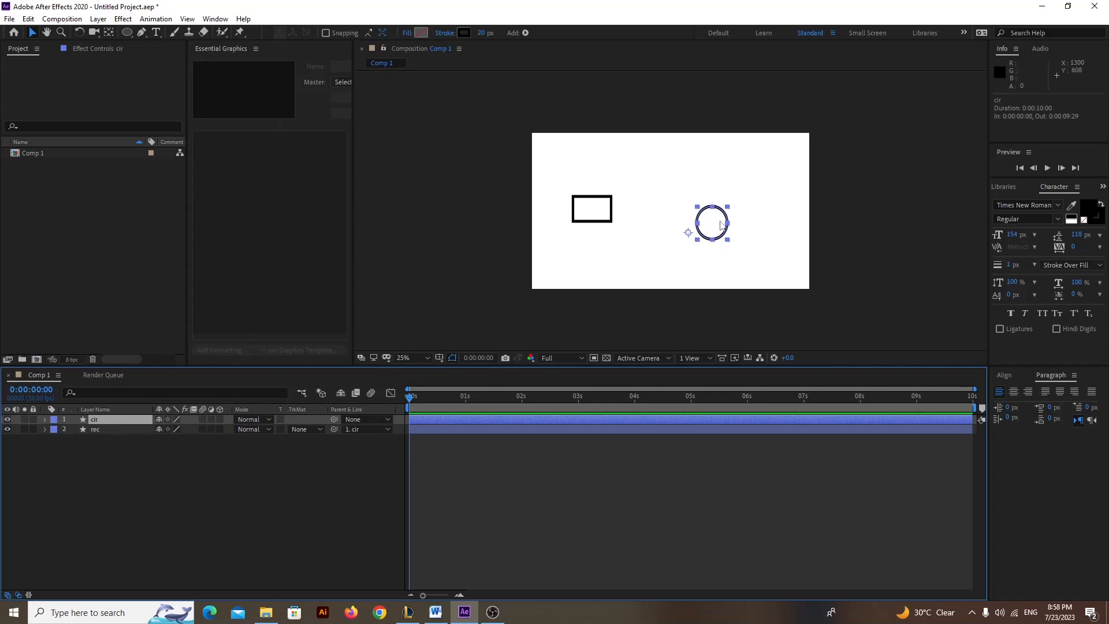
pyautogui.moveTo(724, 225)
pyautogui.mouseDown()
pyautogui.moveTo(719, 247)
pyautogui.moveTo(736, 208)
pyautogui.mouseUp()
# Step: Expand the rec layer's Transform properties and delete the cir layer
pyautogui.click(126, 429)
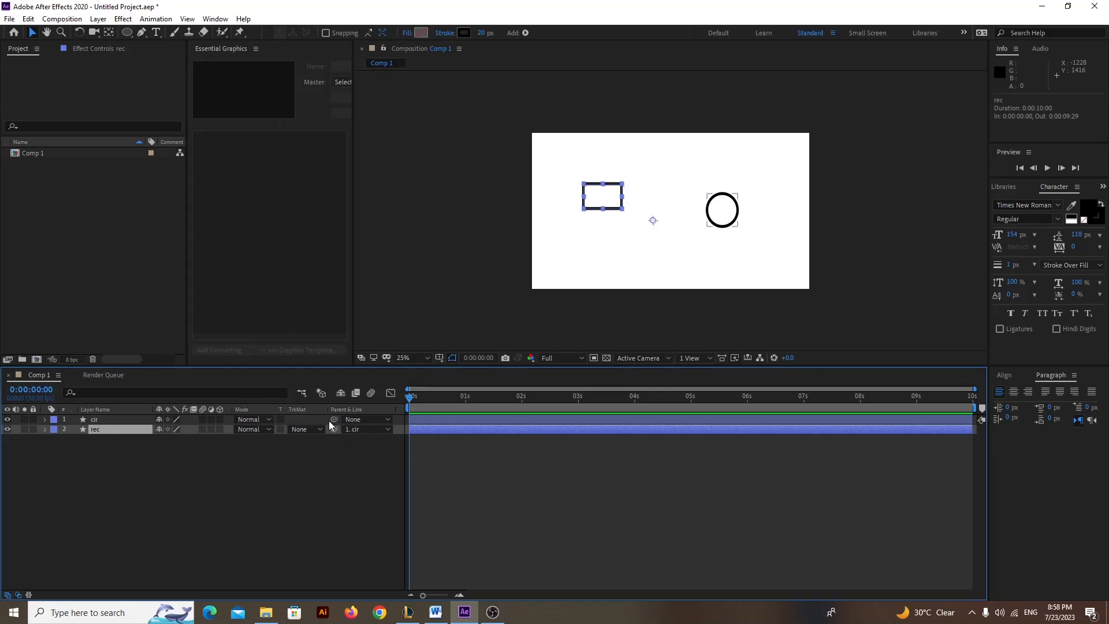
pyautogui.click(45, 429)
pyautogui.click(45, 429)
pyautogui.click(45, 429)
pyautogui.click(55, 450)
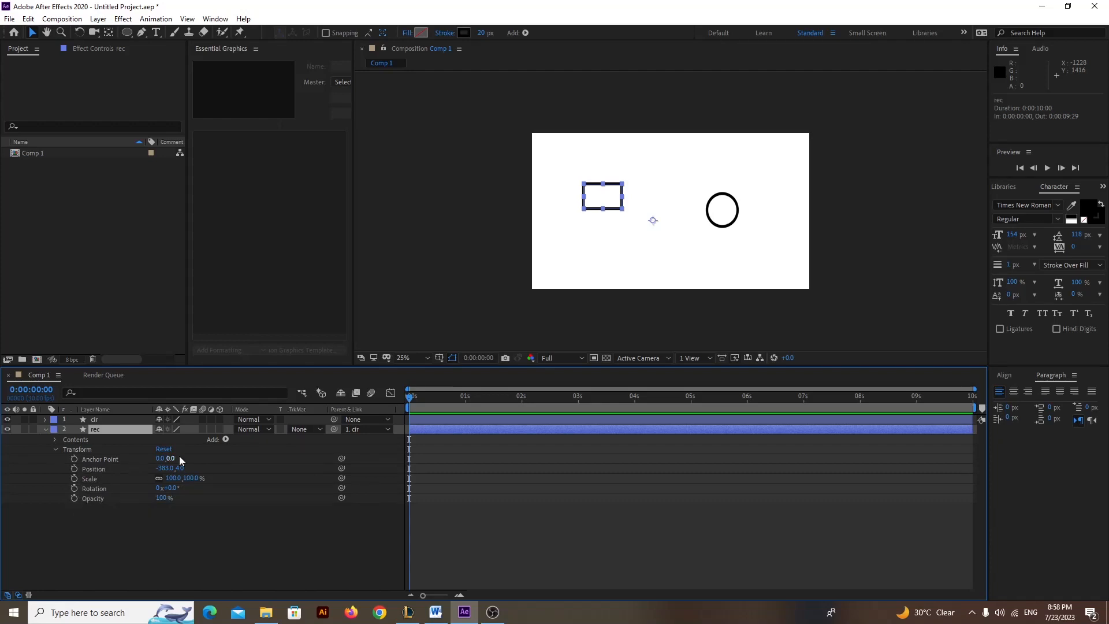
pyautogui.click(113, 421)
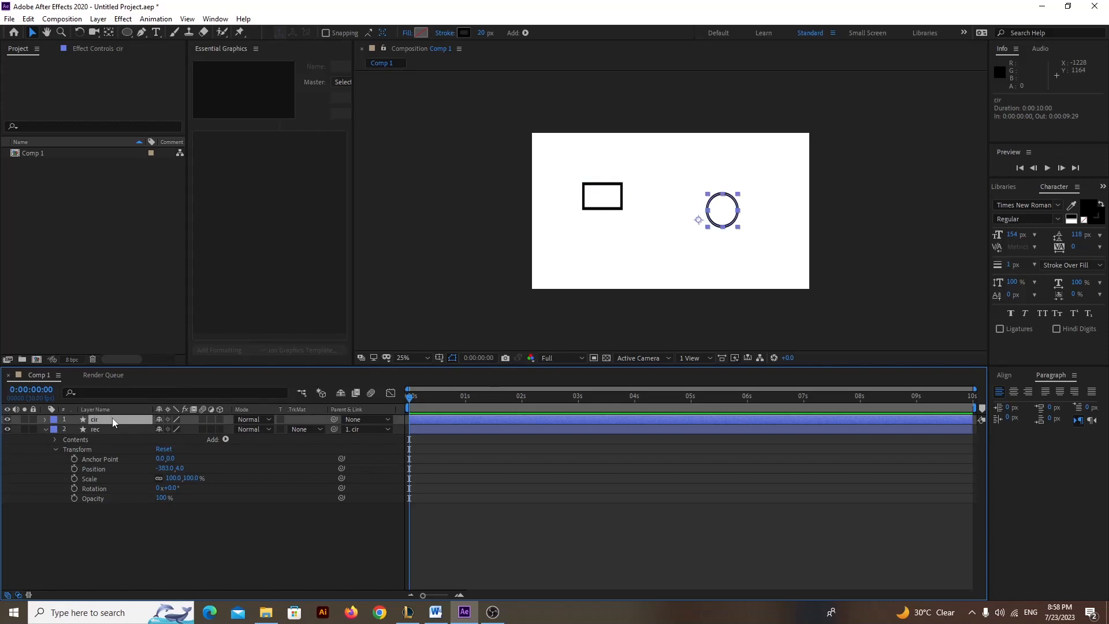
pyautogui.press('Delete')
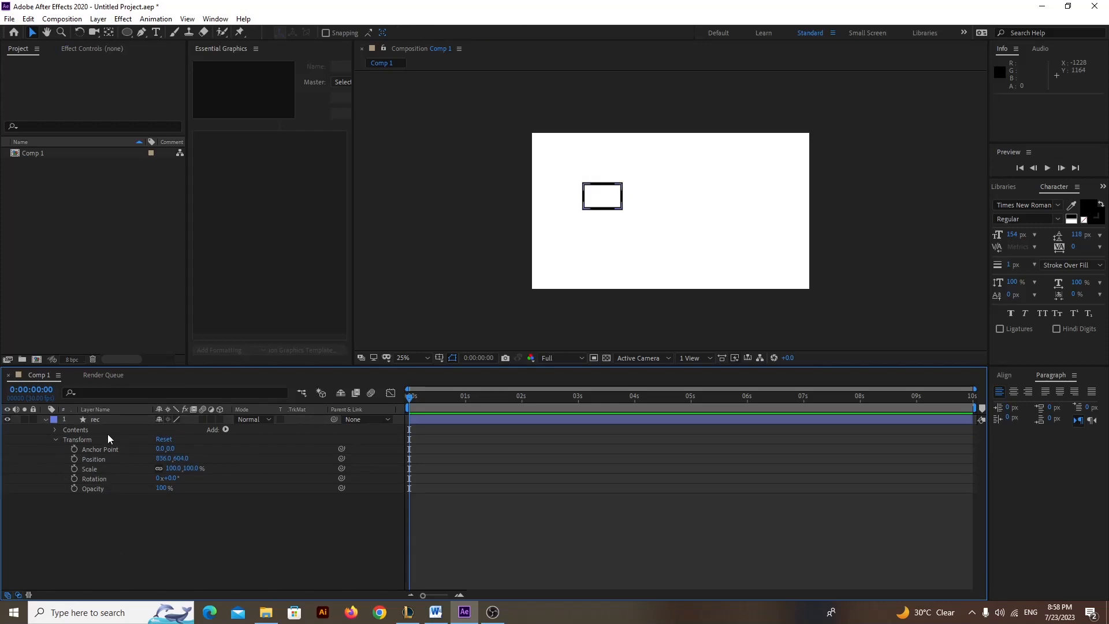
# Step: Set starting keyframes at 0 s for rec's Anchor Point, Position, Scale, Rotation and Opacity
pyautogui.click(107, 421)
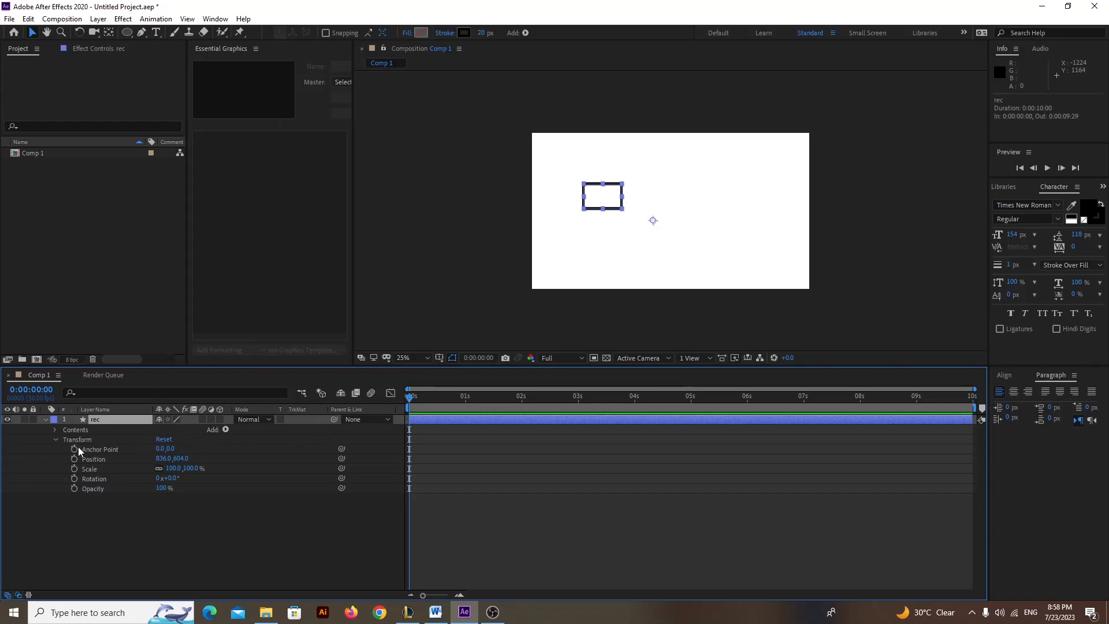
pyautogui.moveTo(74, 450); pyautogui.dragTo(74, 489)
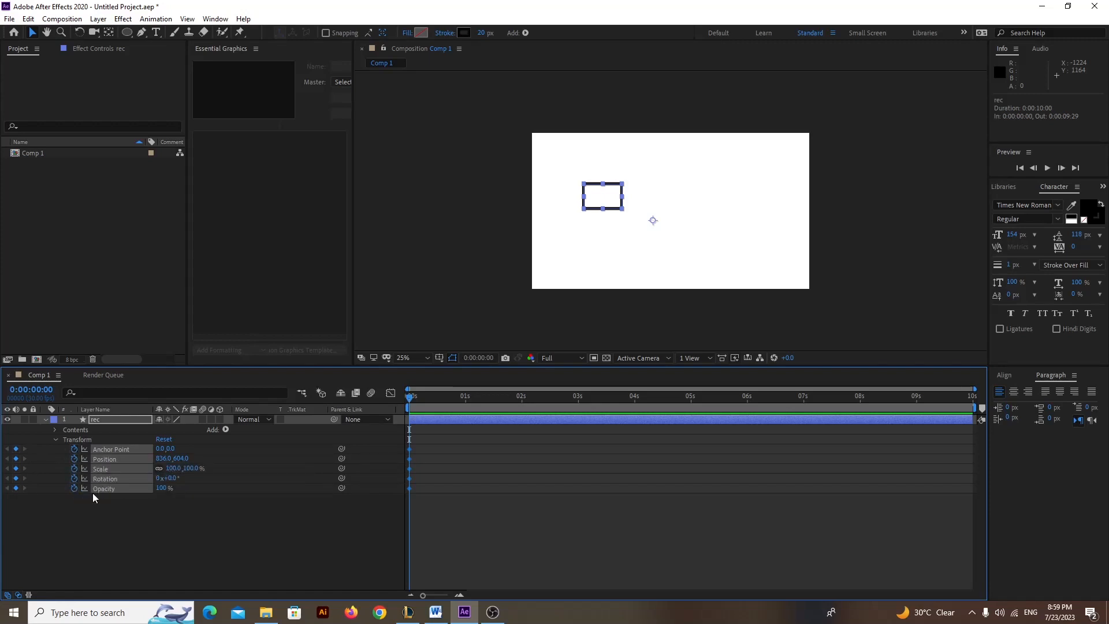
pyautogui.moveTo(410, 397); pyautogui.dragTo(452, 397)
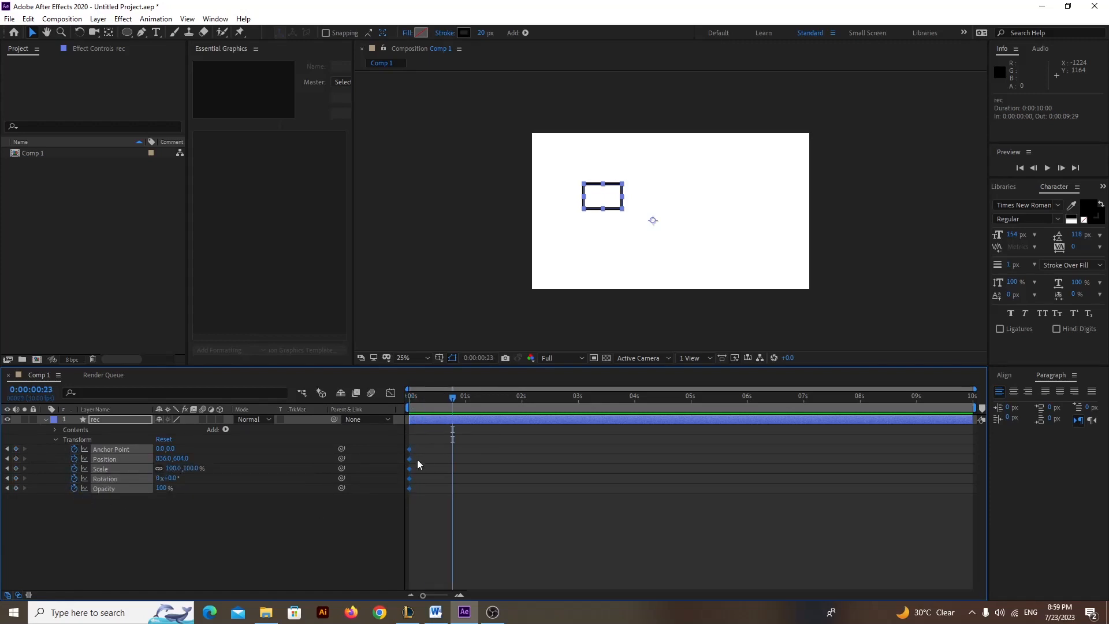
pyautogui.moveTo(414, 446); pyautogui.dragTo(406, 495)
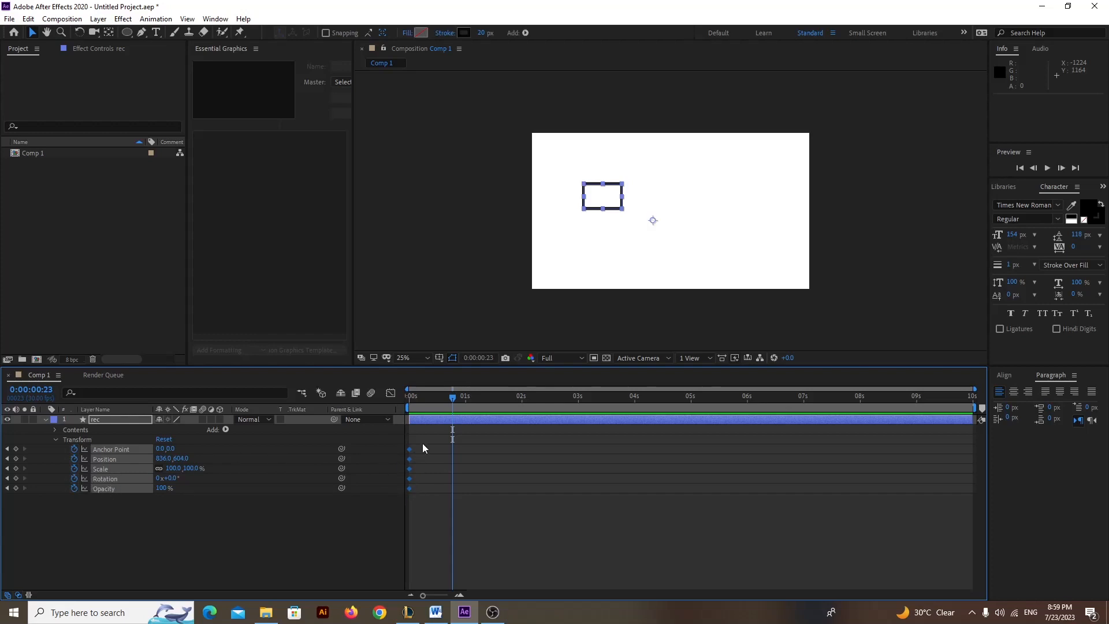
pyautogui.moveTo(422, 445); pyautogui.dragTo(408, 498)
# Step: At 2 s, keyframe rec's Anchor Point at 0, 178 and preview the motion
pyautogui.click(521, 402)
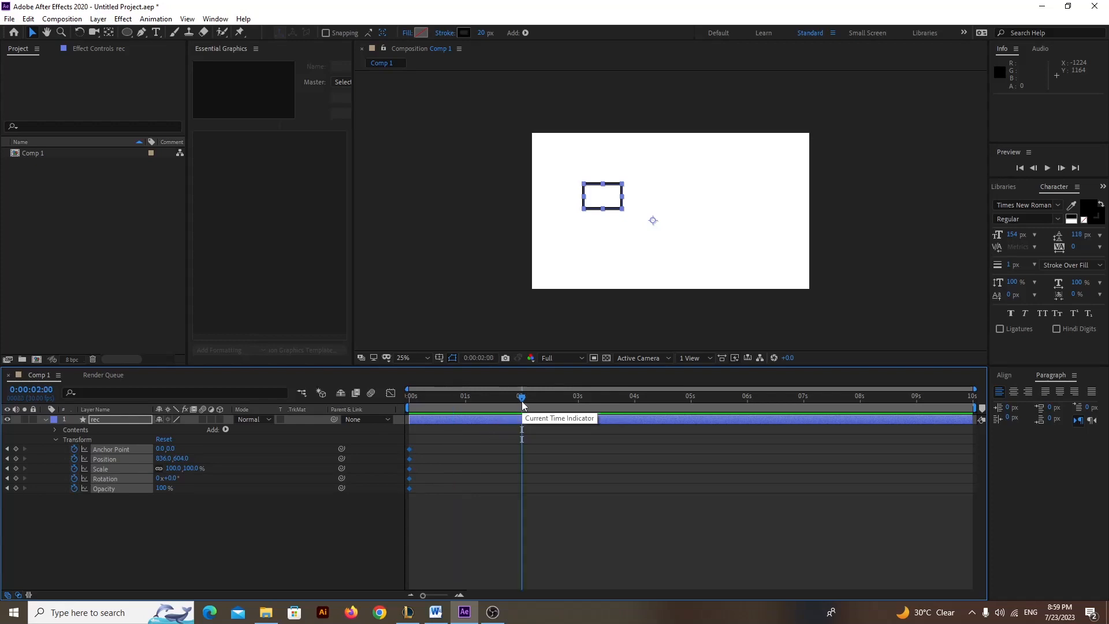
pyautogui.click(204, 522)
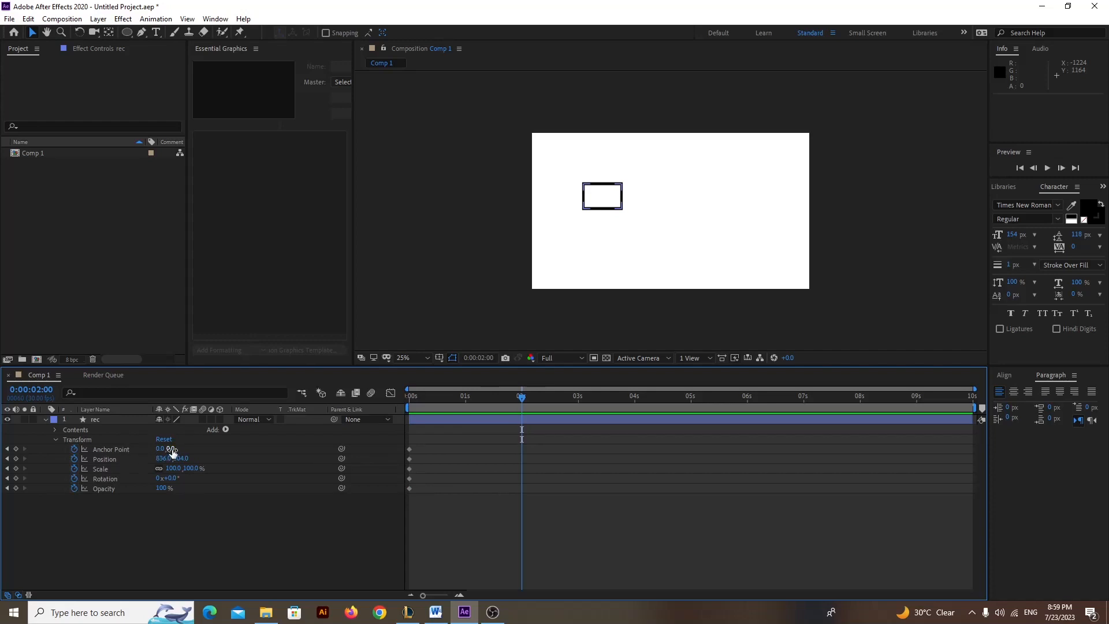
pyautogui.moveTo(170, 449); pyautogui.dragTo(281, 444)
pyautogui.press('space')
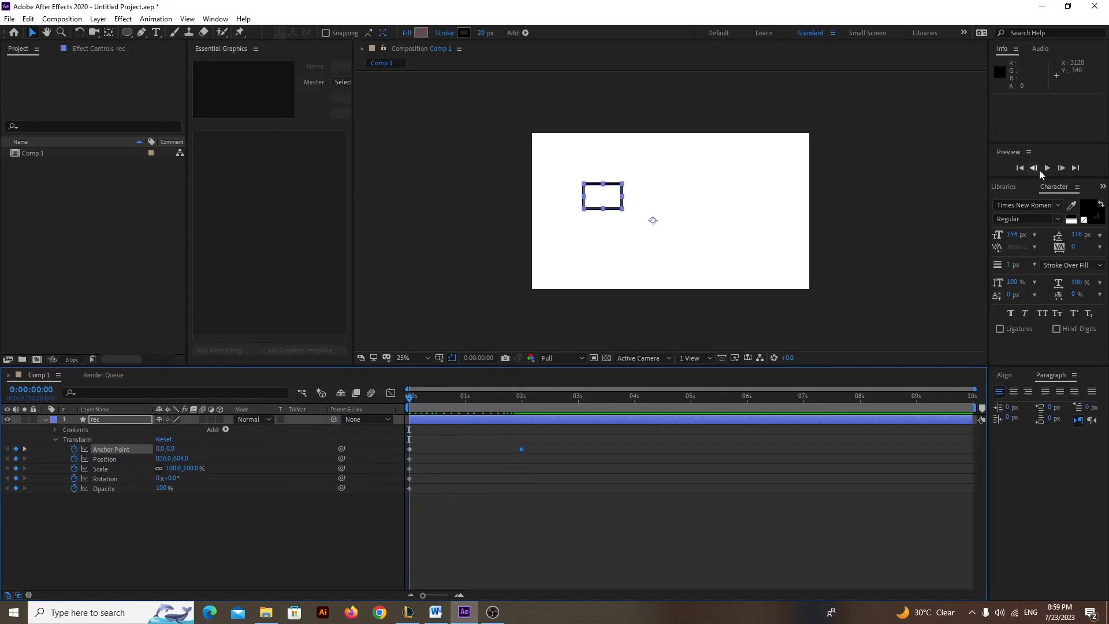
# Step: At 2 s, keyframe rec's Position at 836, 955 and preview the motion from the start
pyautogui.click(500, 404)
pyautogui.moveTo(506, 410); pyautogui.dragTo(521, 411)
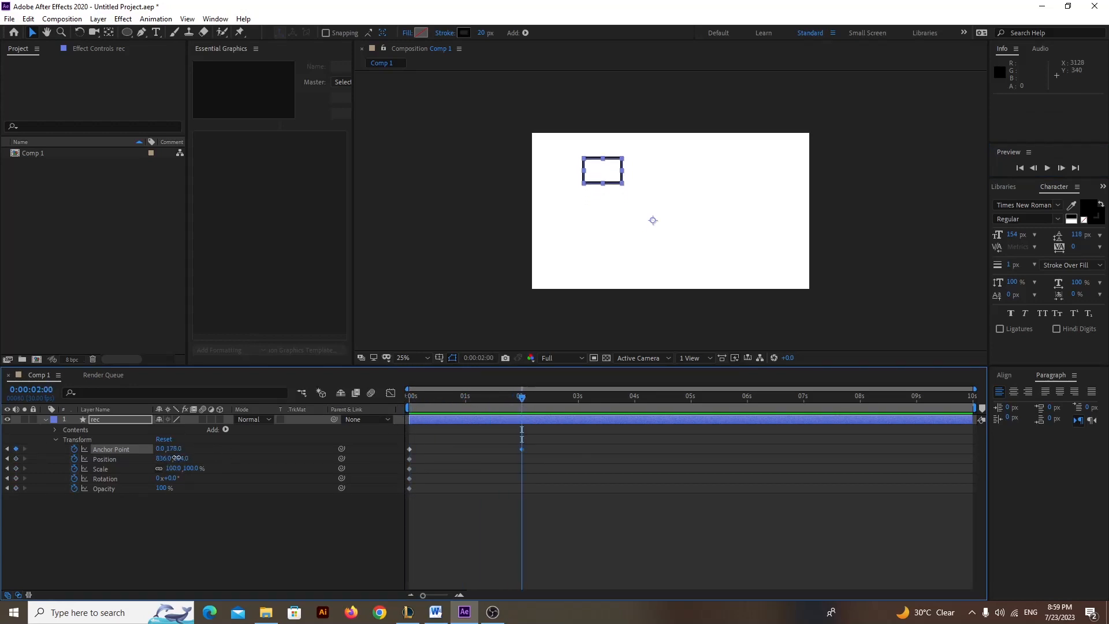
pyautogui.moveTo(178, 458); pyautogui.dragTo(388, 449)
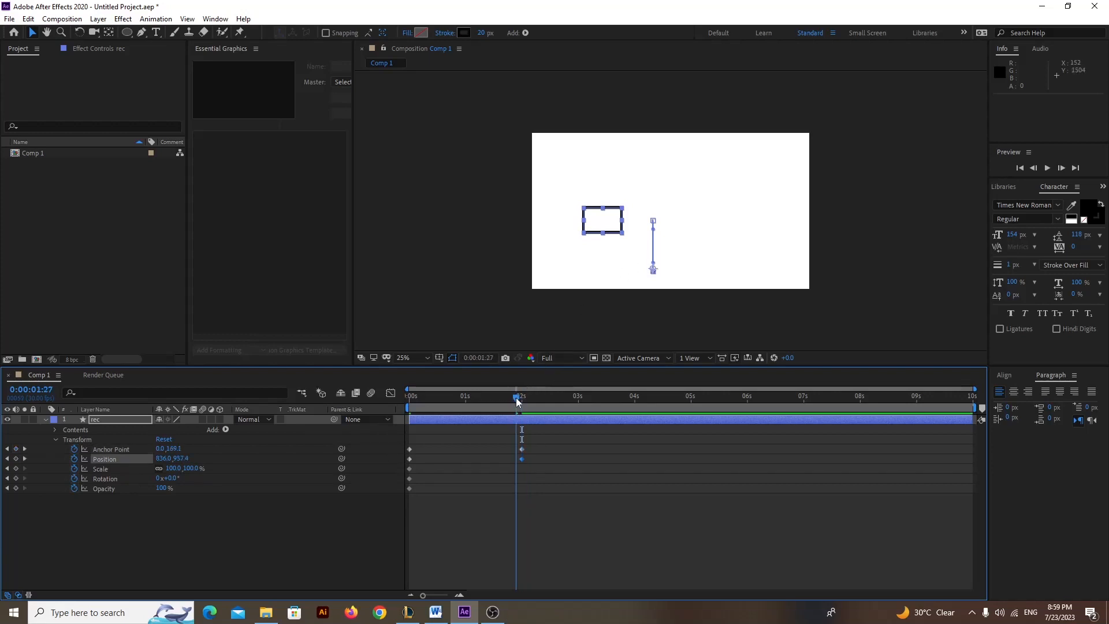
pyautogui.press('Home')
pyautogui.click(1047, 168)
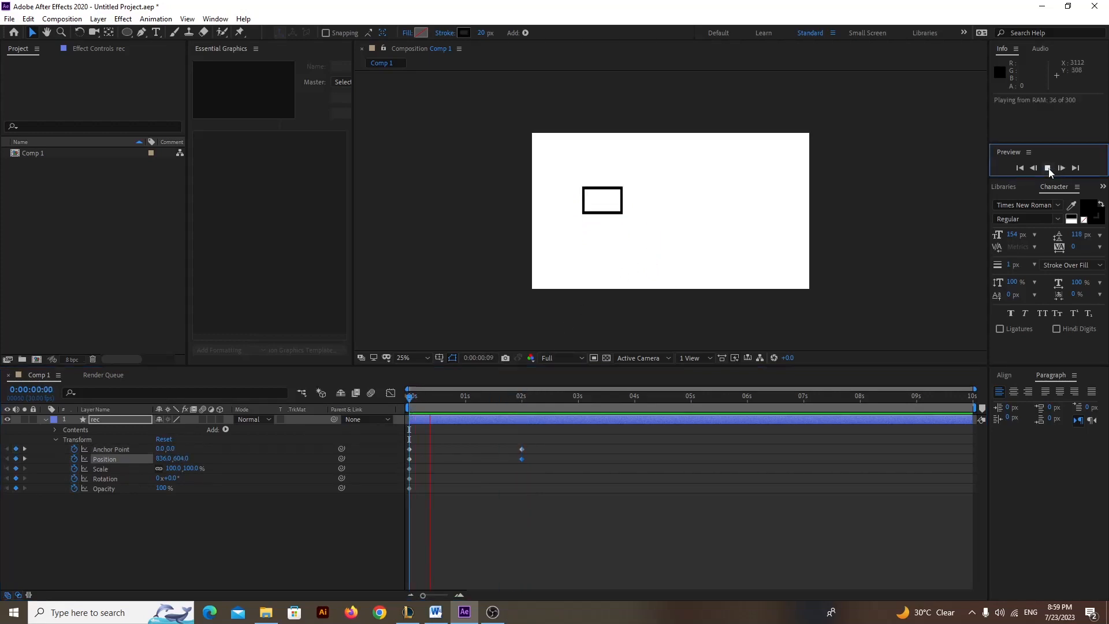
# Step: At 2 s, keyframe rec's Scale at 154% and Rotation at 110°, and turn off keyframing for Opacity
pyautogui.moveTo(517, 404); pyautogui.dragTo(522, 407)
pyautogui.moveTo(170, 471); pyautogui.dragTo(221, 463)
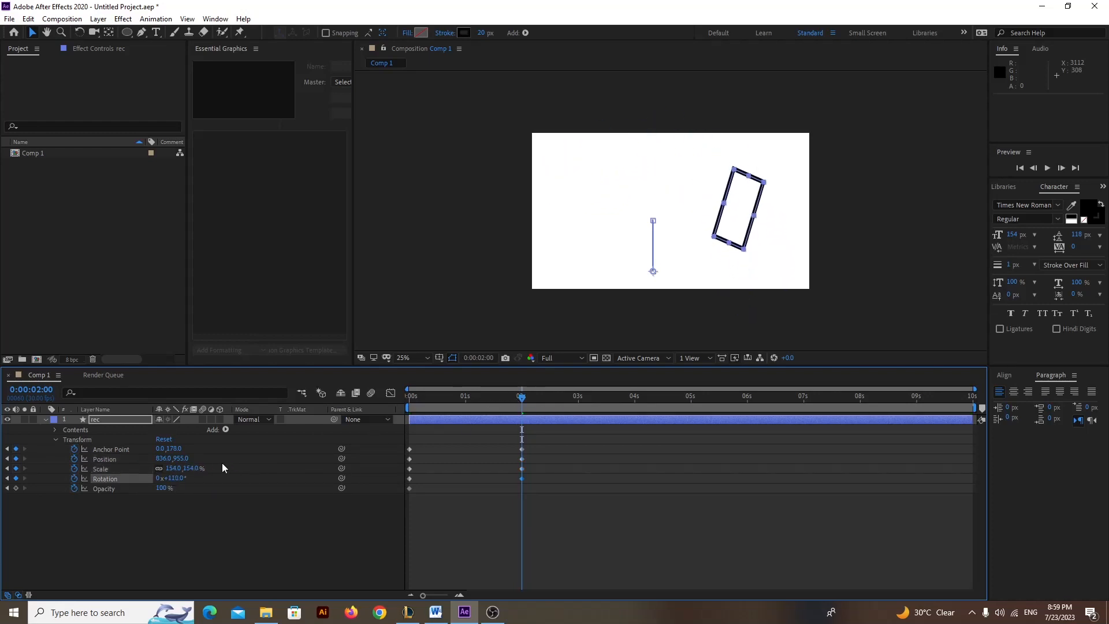
pyautogui.click(73, 488)
# Step: Preview the combined scale, rotation and position animation from the start of the timeline
pyautogui.moveTo(522, 396); pyautogui.dragTo(362, 411)
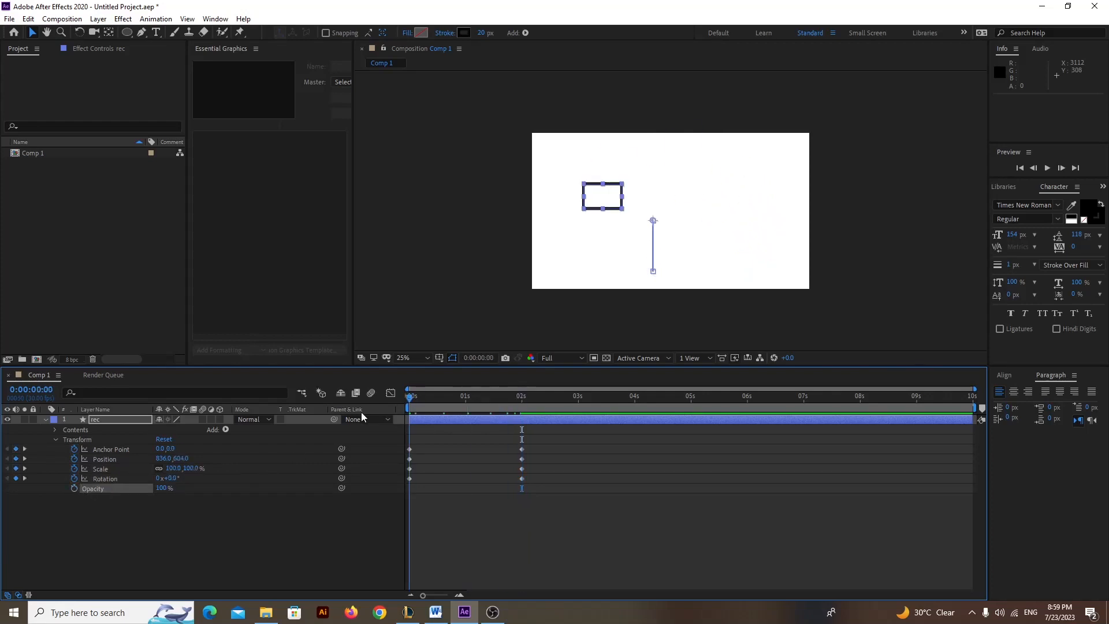
pyautogui.click(1048, 168)
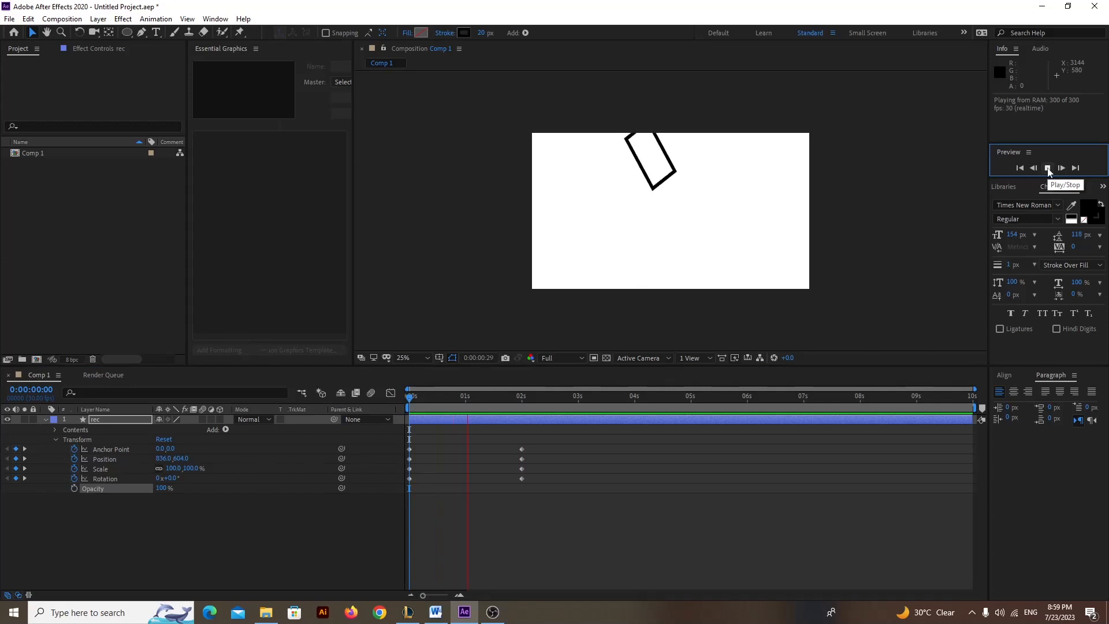
pyautogui.click(1048, 168)
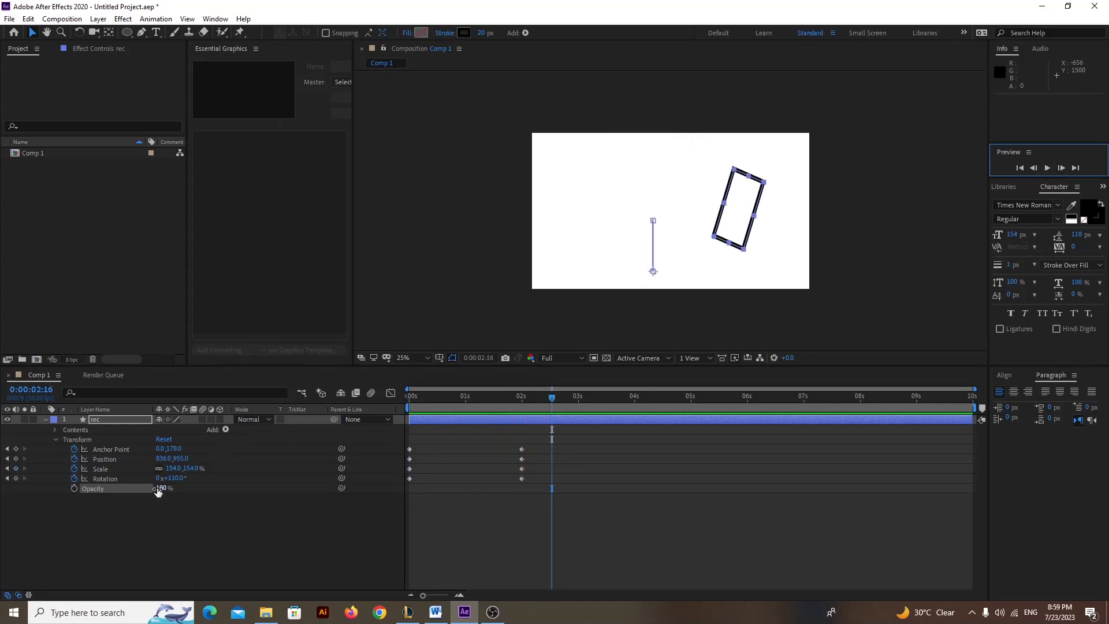
# Step: At 0 s, move rec's anchor point to the rectangle's centre with the Pan Behind tool, at about -414.5, -166
pyautogui.click(83, 439)
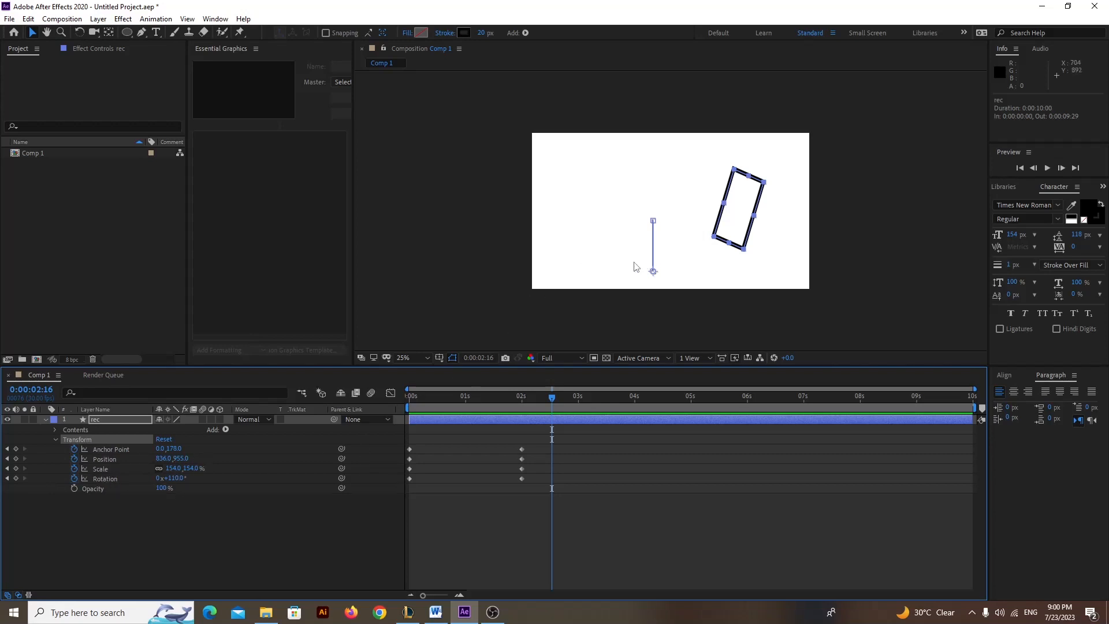
pyautogui.press('.')
pyautogui.moveTo(502, 399); pyautogui.dragTo(380, 418)
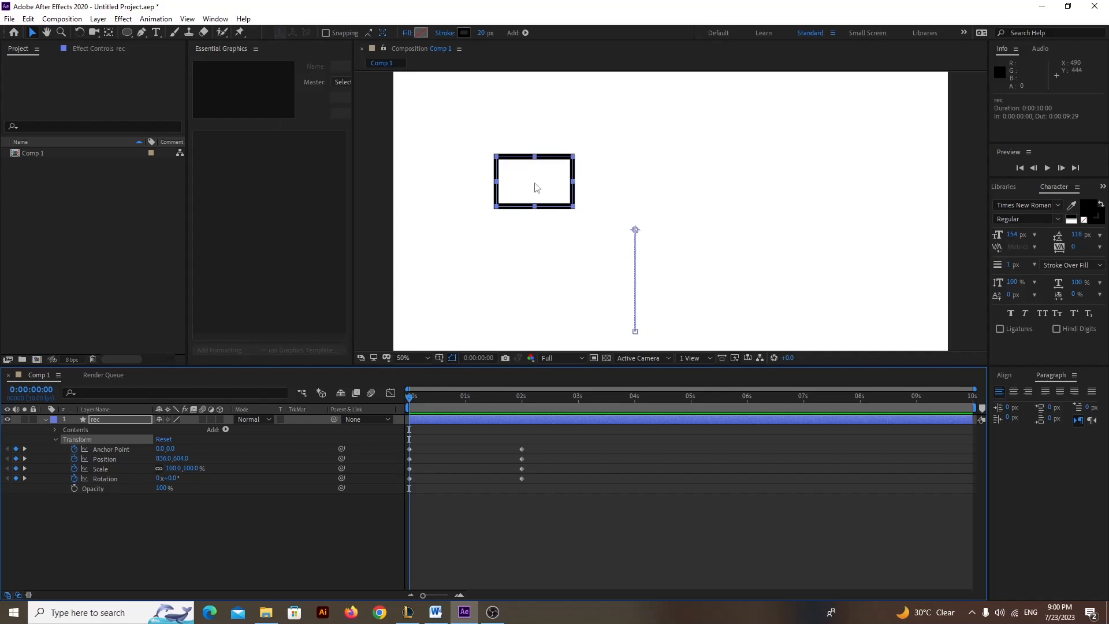
pyautogui.click(123, 419)
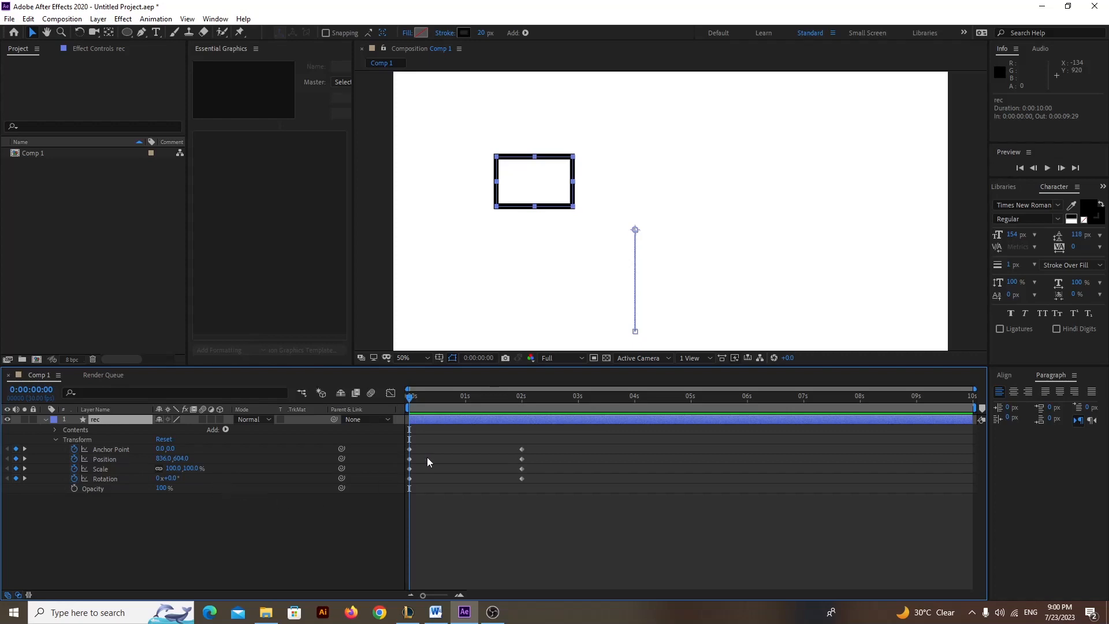
pyautogui.press('y')
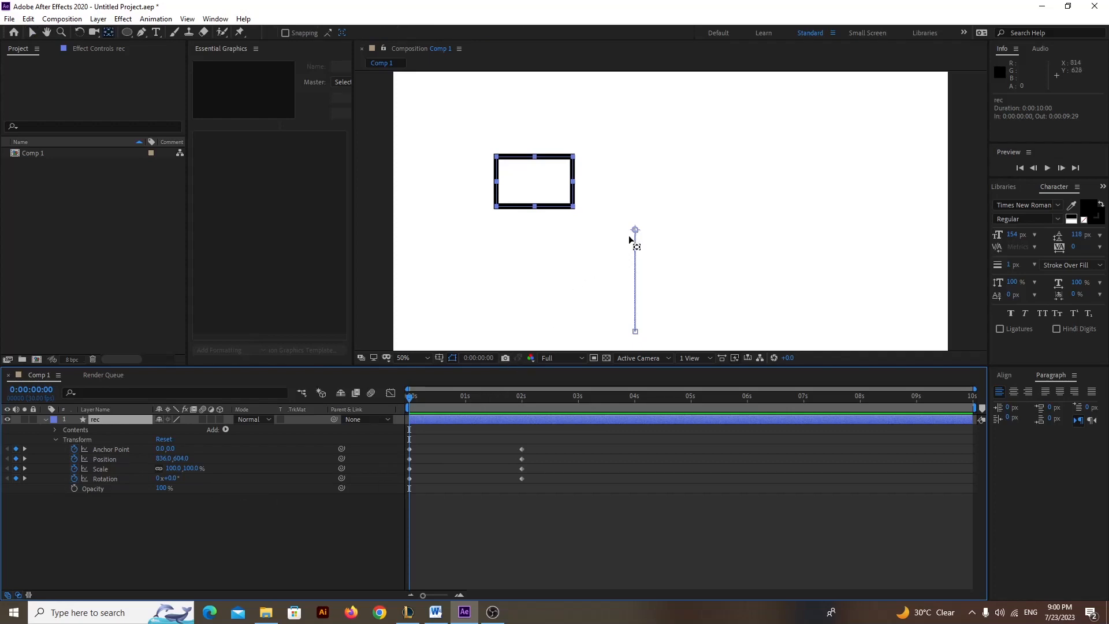
pyautogui.moveTo(635, 230); pyautogui.dragTo(534, 182)
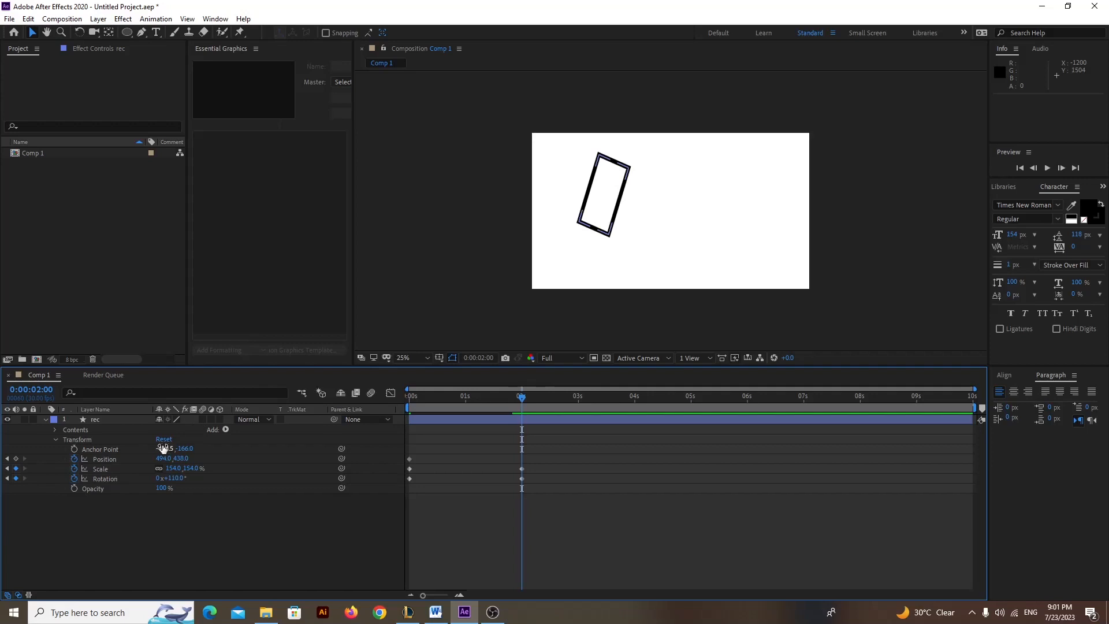
# Step: At 2 s, move the rectangle to a position of about 1134, 498 and preview the motion from the start
pyautogui.moveTo(605, 201); pyautogui.dragTo(698, 208)
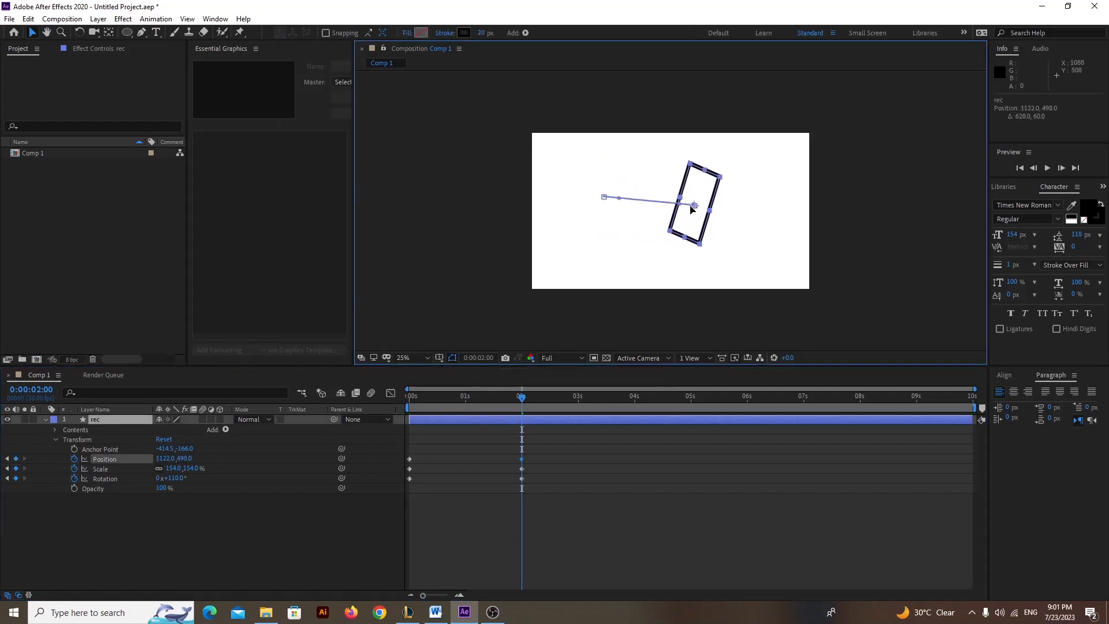
pyautogui.press('Home')
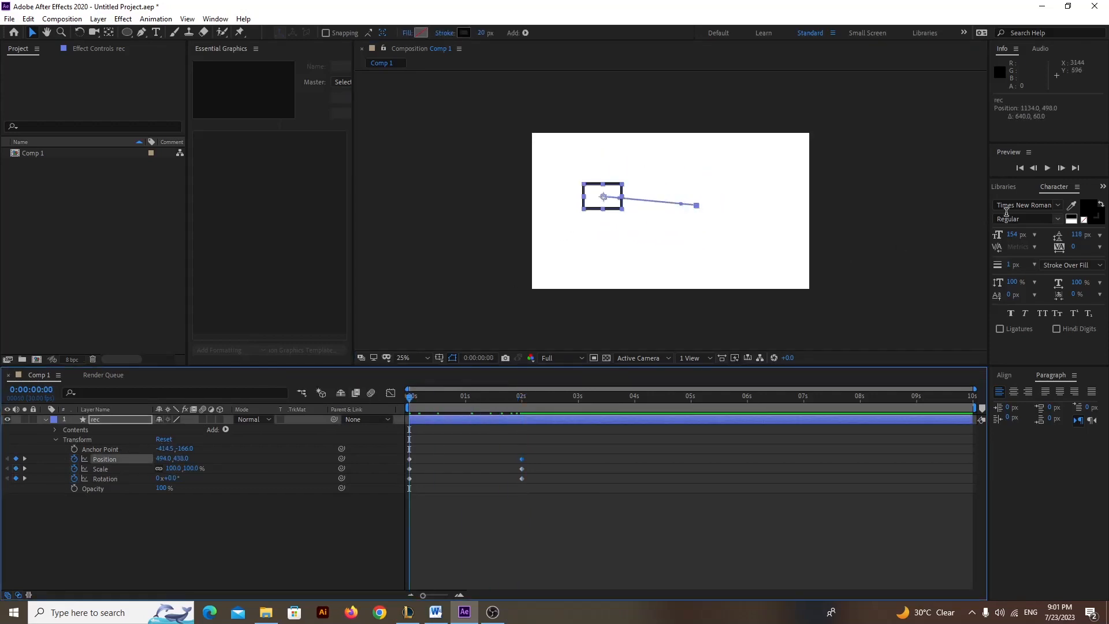
pyautogui.click(1045, 167)
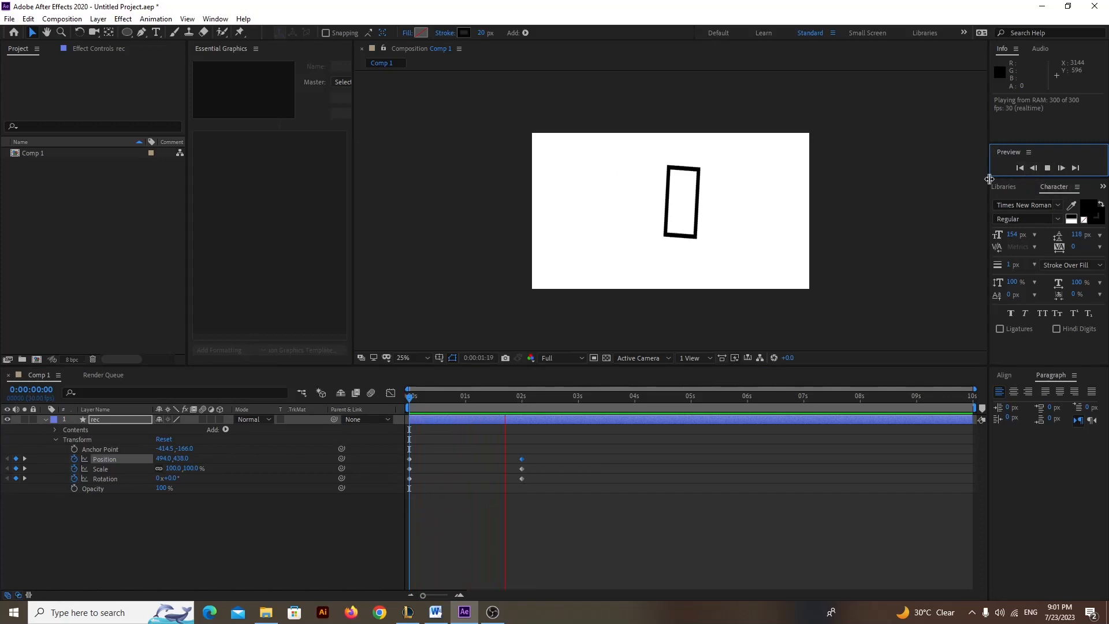
pyautogui.moveTo(465, 400); pyautogui.dragTo(399, 405)
# Step: Apply Easy Ease In to all of rec's Position, Scale and Rotation keyframes and preview the result
pyautogui.moveTo(564, 456); pyautogui.dragTo(403, 523)
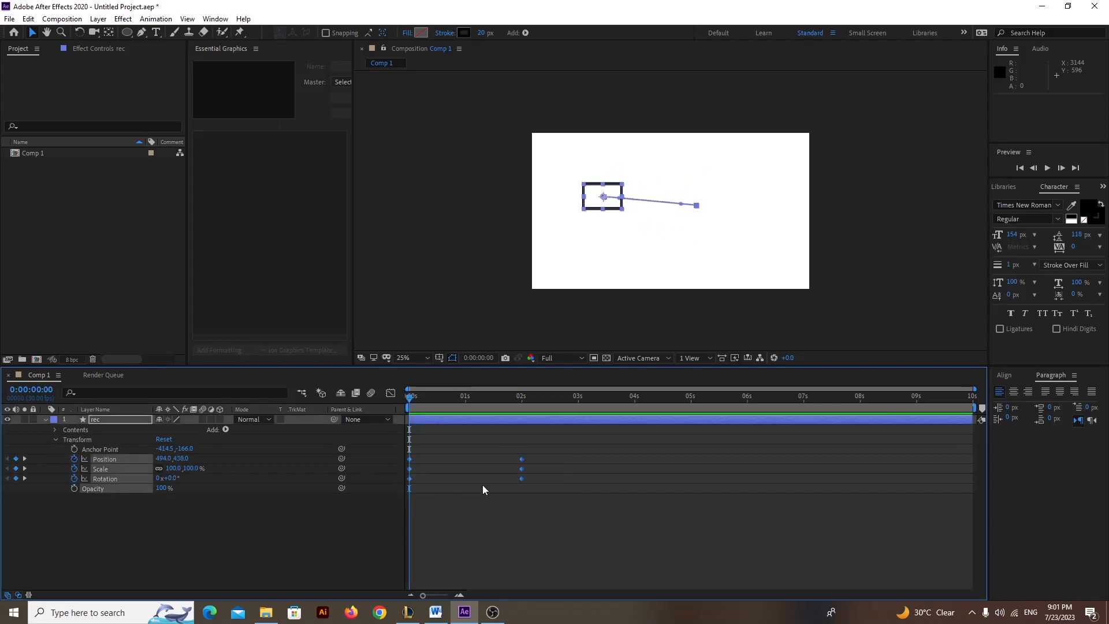
pyautogui.rightClick(520, 465)
pyautogui.moveTo(559, 455)
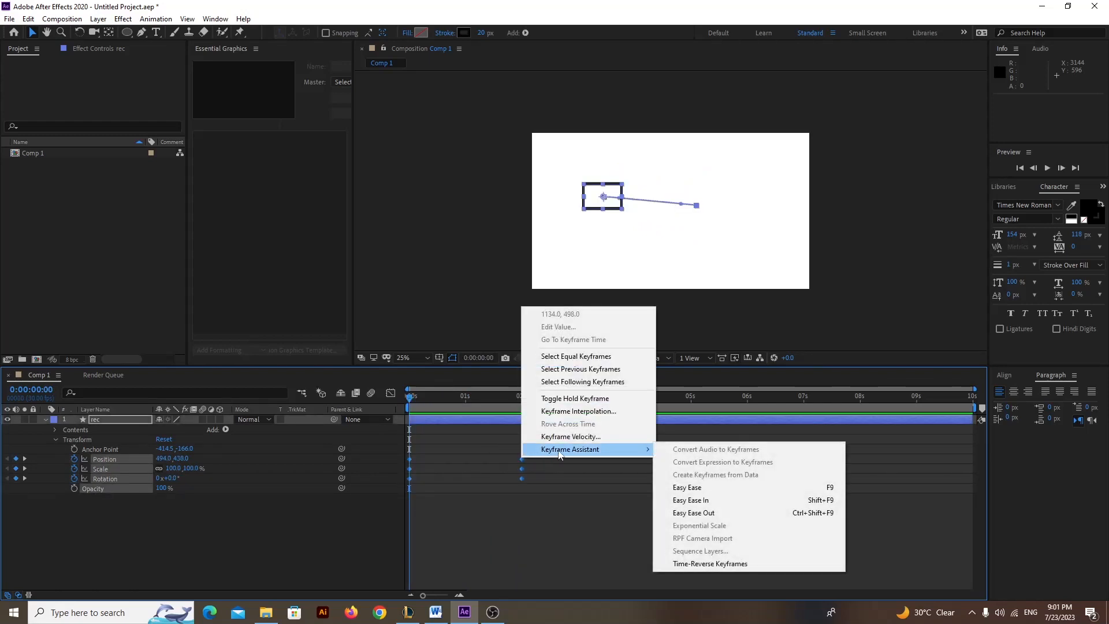
pyautogui.click(689, 500)
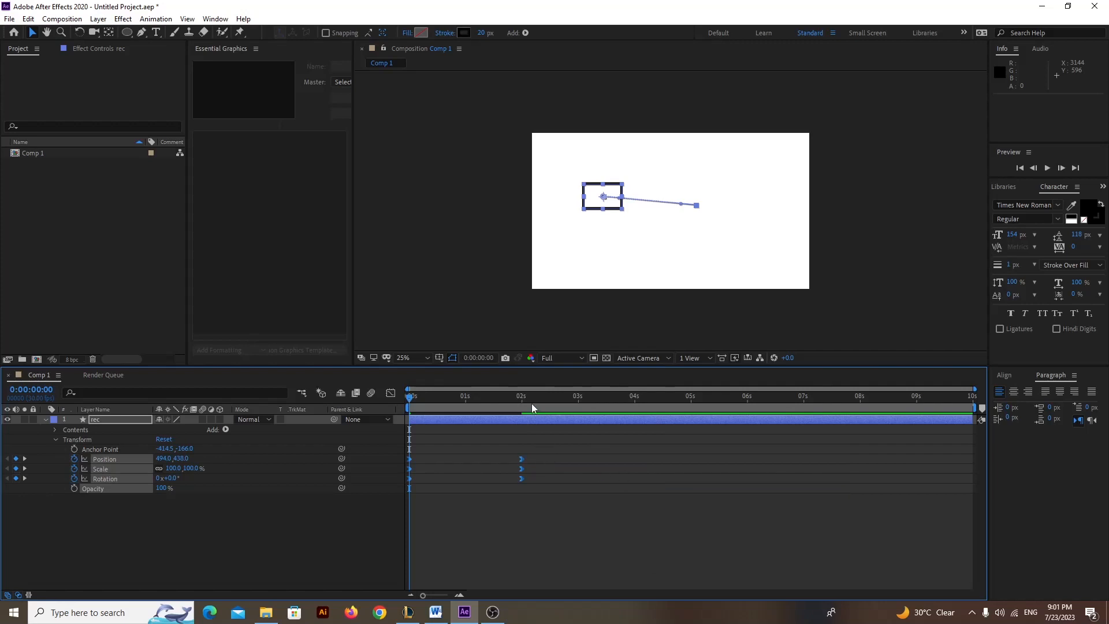
pyautogui.click(1047, 169)
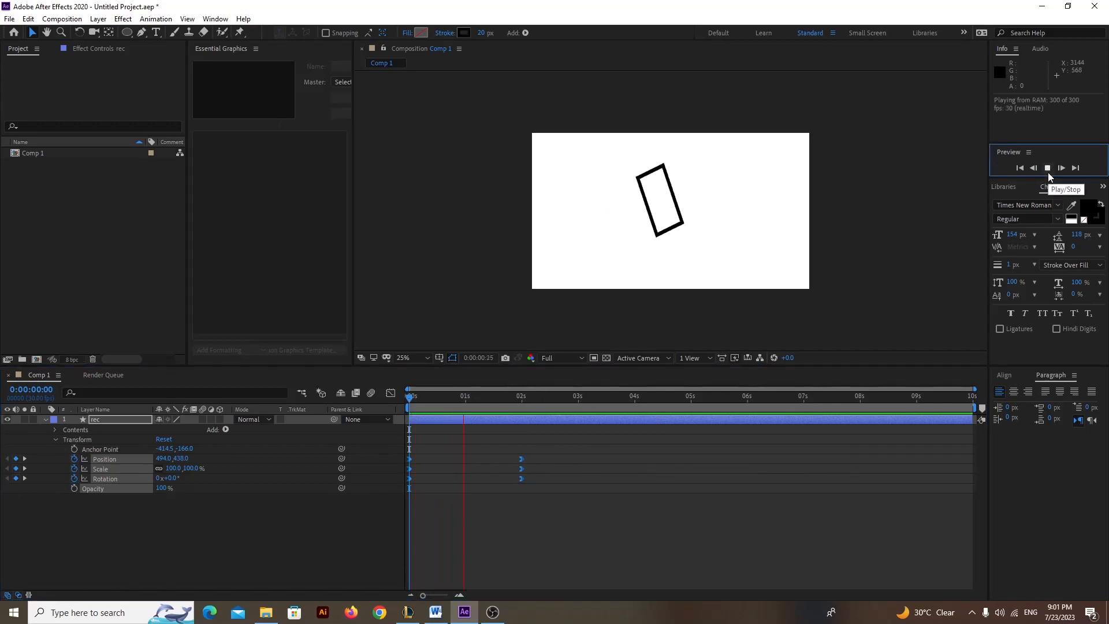
pyautogui.moveTo(507, 399); pyautogui.dragTo(345, 402)
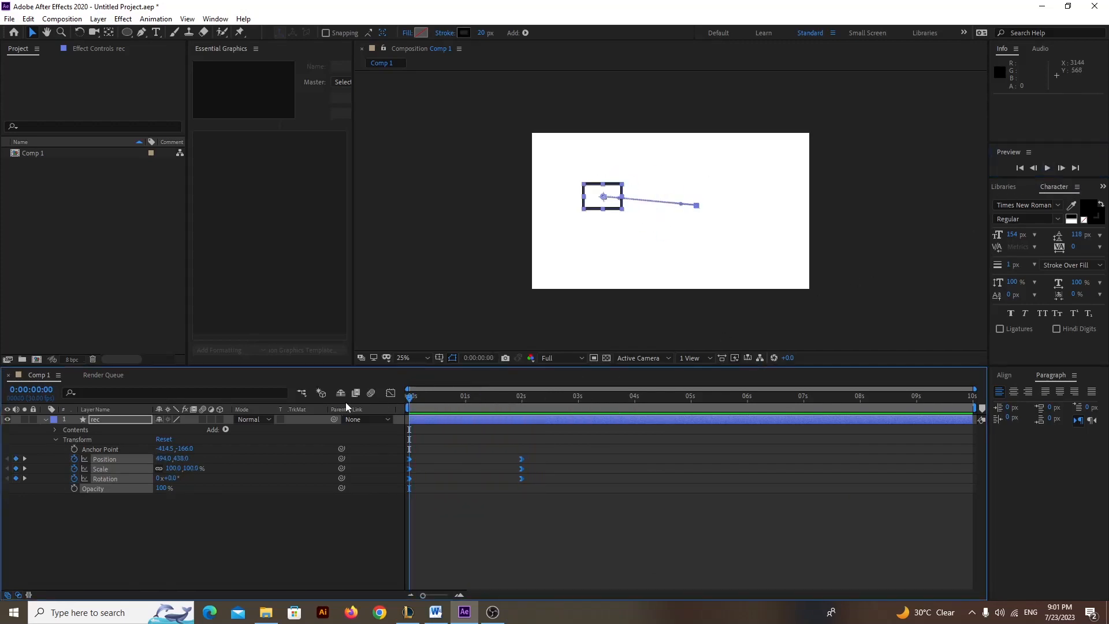
# Step: Look at the Graph Editor, return to the layer bar view and preview the eased animation
pyautogui.click(390, 393)
pyautogui.moveTo(609, 503); pyautogui.dragTo(470, 561)
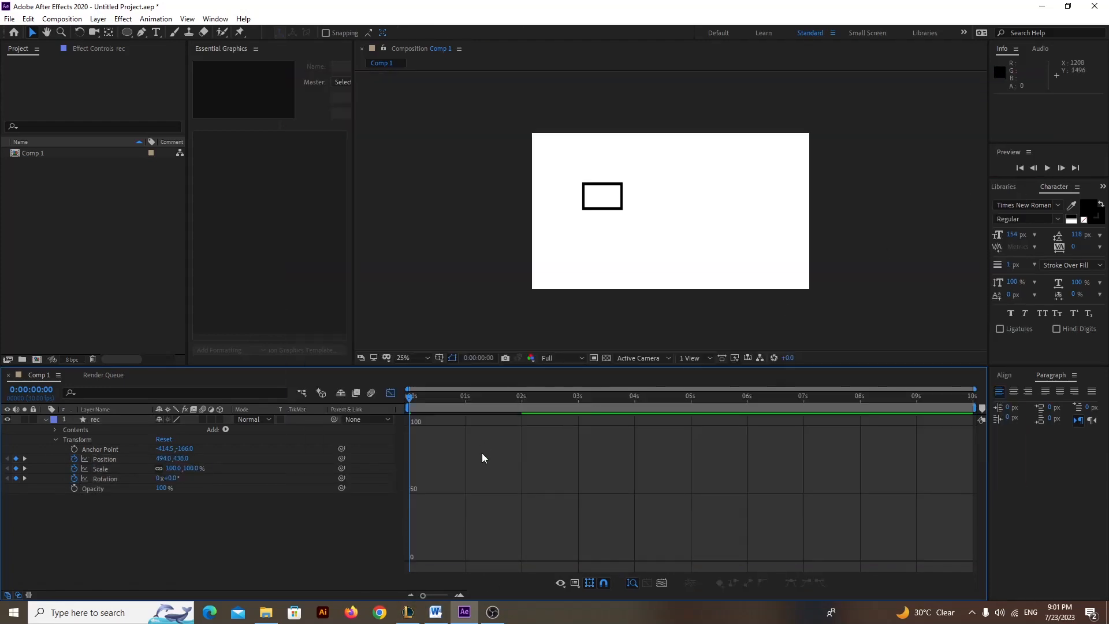
pyautogui.click(391, 393)
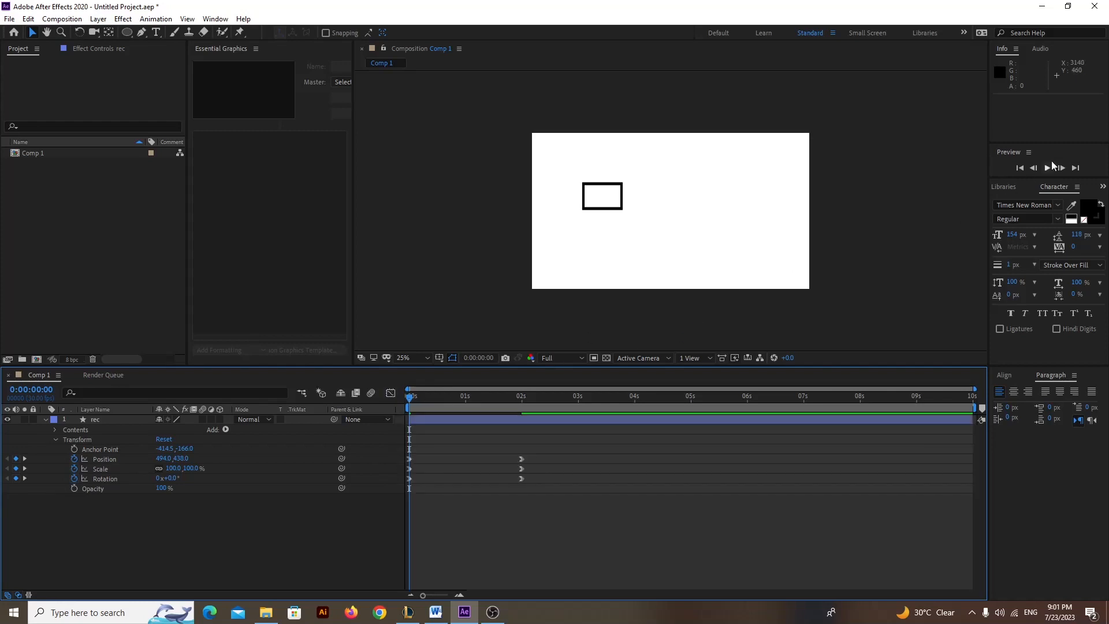
pyautogui.click(1049, 167)
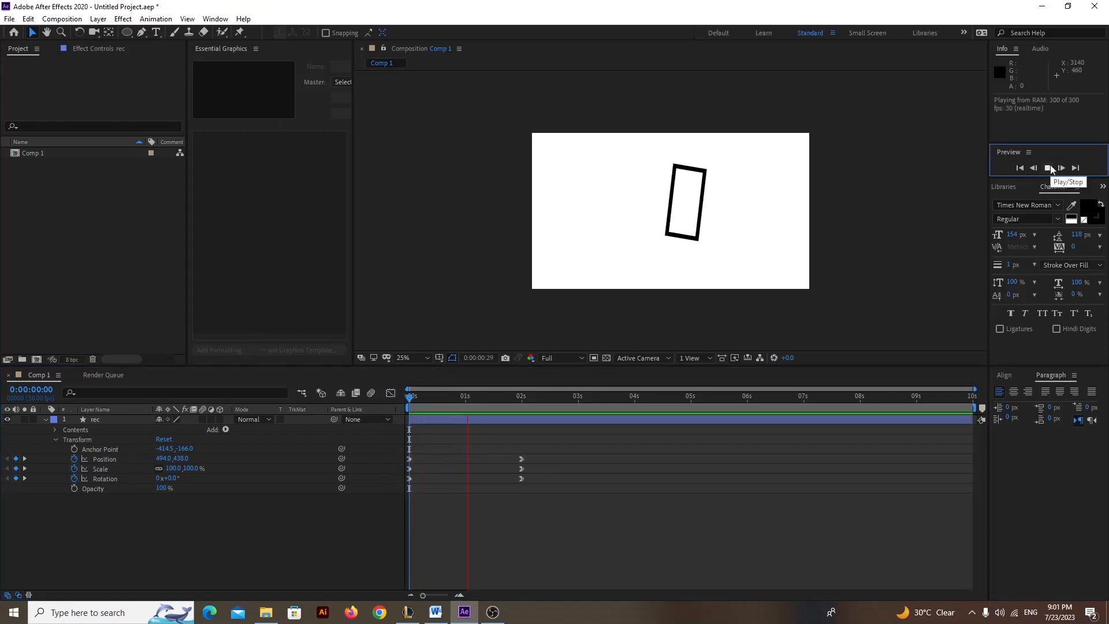
# Step: In the Graph Editor, shorten the incoming ease handles of rec's Position, Scale and Rotation keyframes at 2 s
pyautogui.click(477, 400)
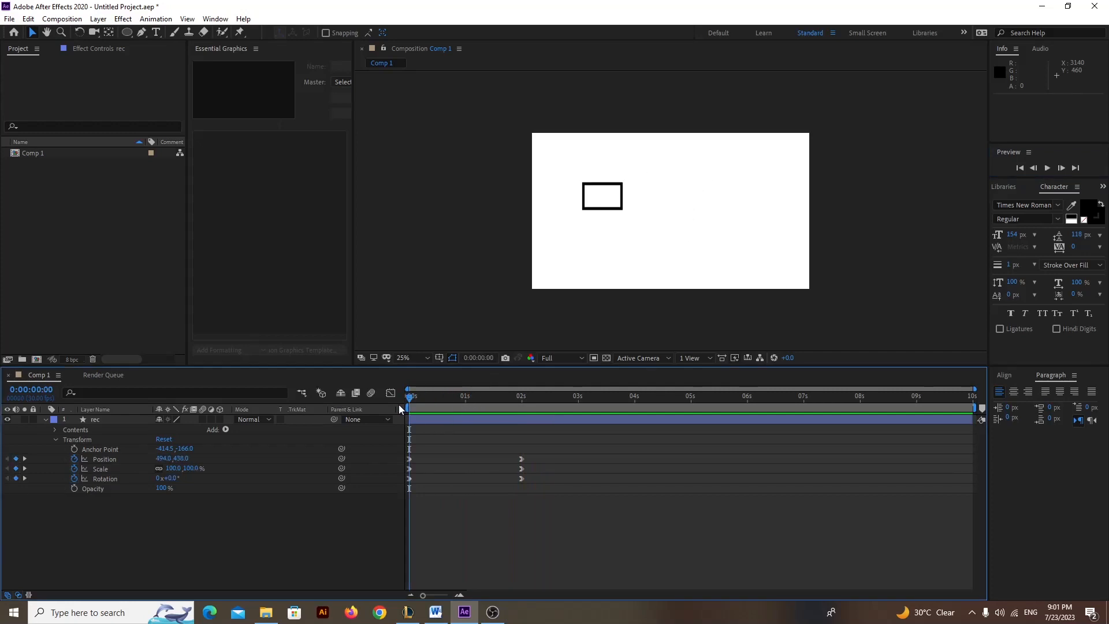
pyautogui.moveTo(564, 435); pyautogui.dragTo(442, 517)
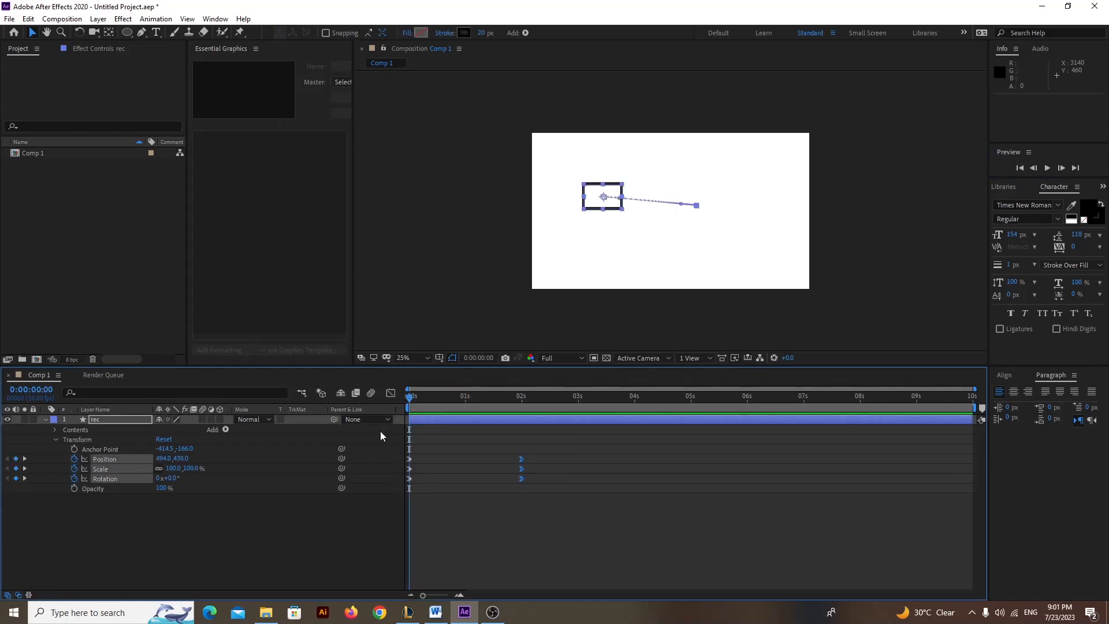
pyautogui.click(390, 393)
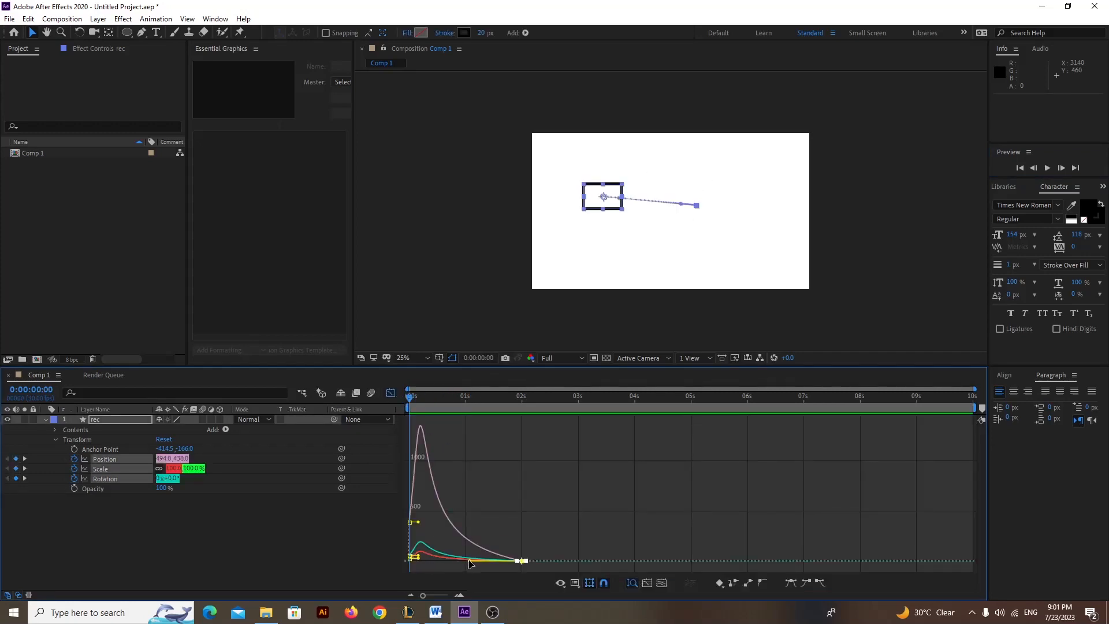
pyautogui.moveTo(470, 561); pyautogui.dragTo(489, 564)
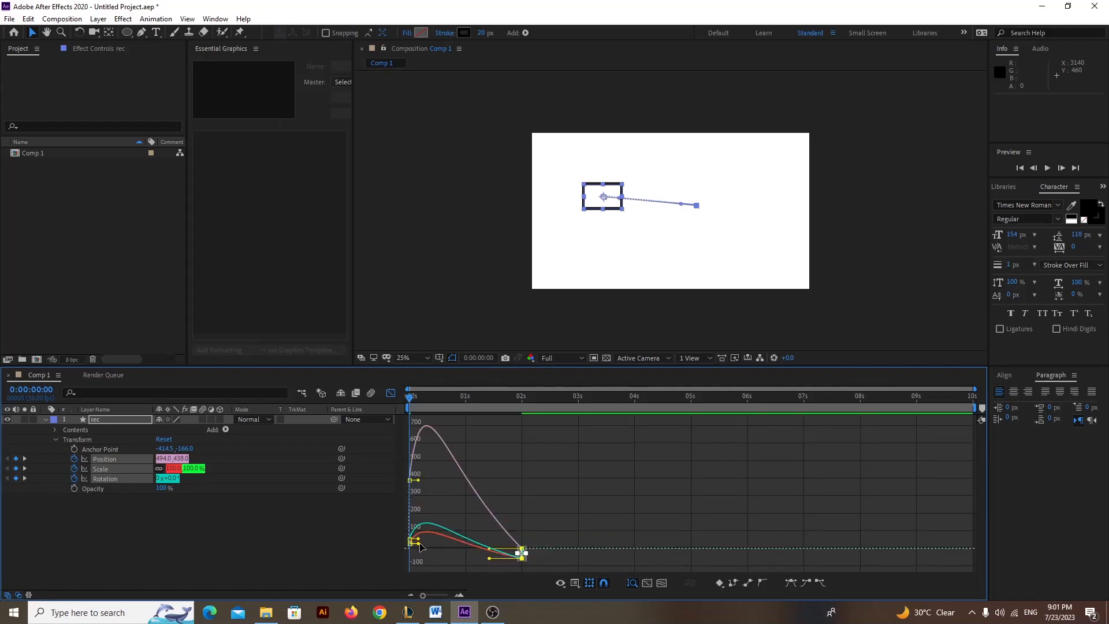
# Step: Reshape the outgoing speed handles of rec's keyframes at 0 s, lowering the Position curve's starting speed to 0 px/sec
pyautogui.moveTo(418, 544); pyautogui.dragTo(449, 564)
pyautogui.click(401, 547)
pyautogui.click(409, 541)
pyautogui.click(420, 476)
pyautogui.click(410, 482)
pyautogui.moveTo(419, 483); pyautogui.dragTo(438, 574)
# Step: Return to the layer bar view, preview the adjusted animation from the start and deselect the rec layer
pyautogui.click(390, 393)
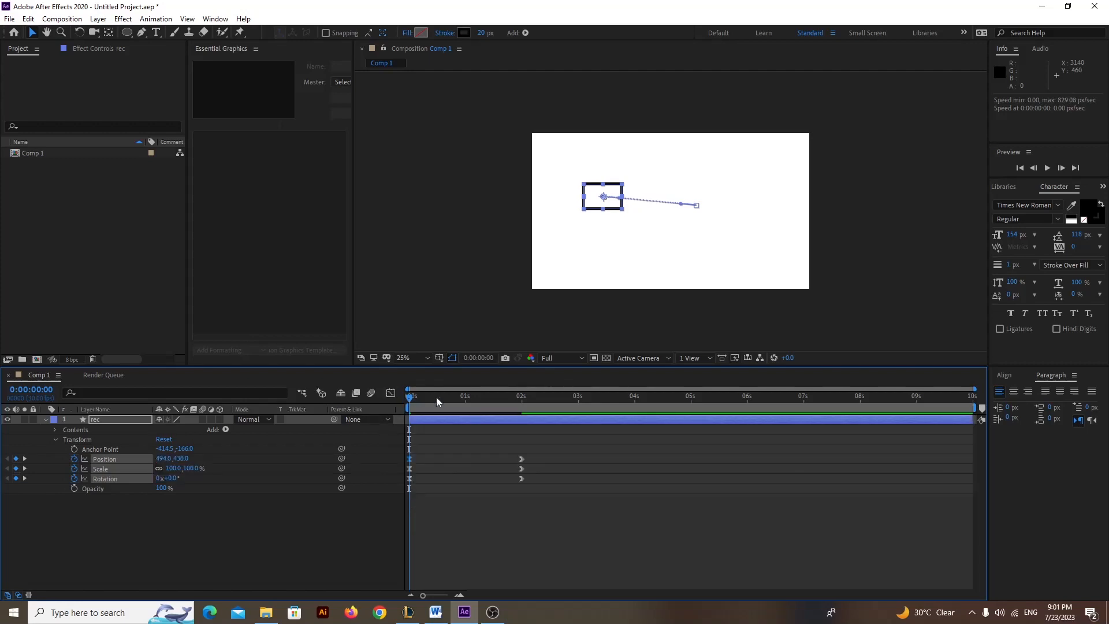
pyautogui.click(1049, 168)
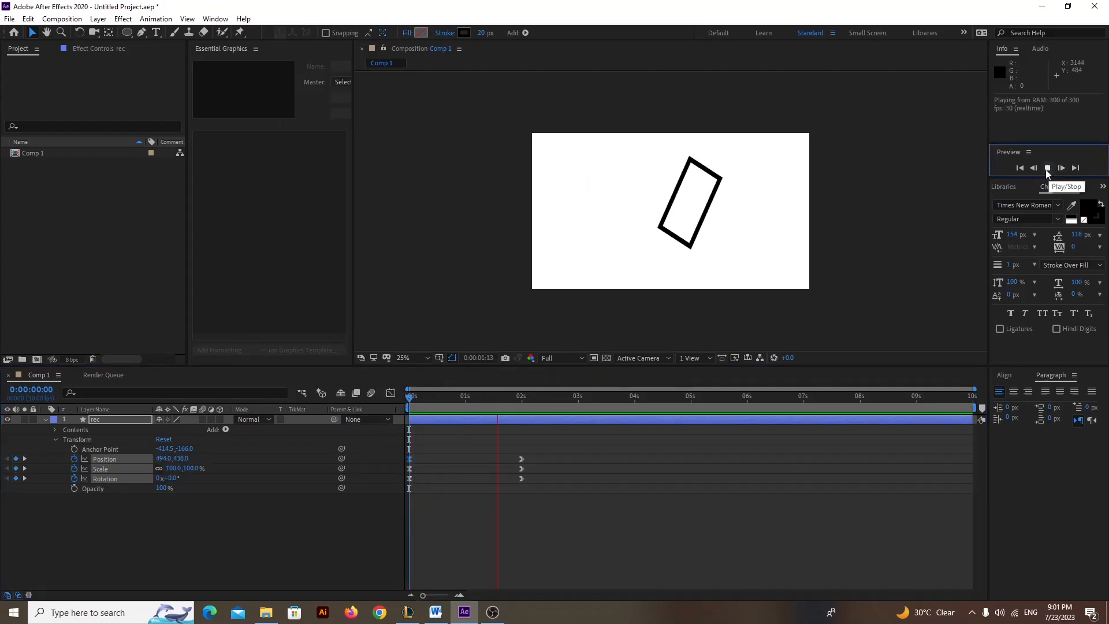
pyautogui.click(397, 408)
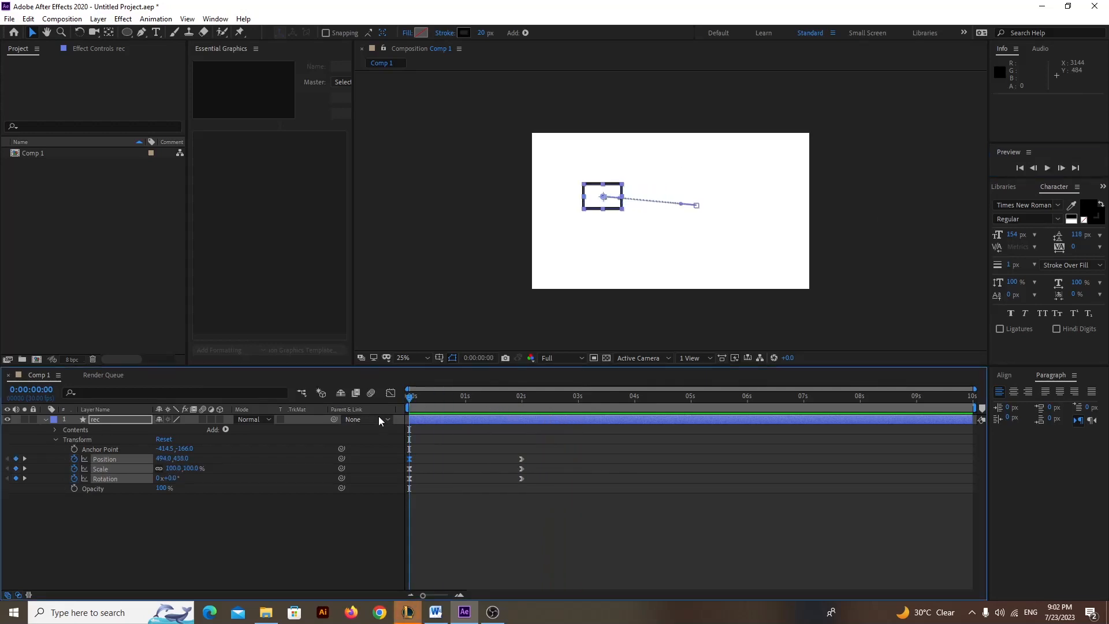
pyautogui.click(474, 312)
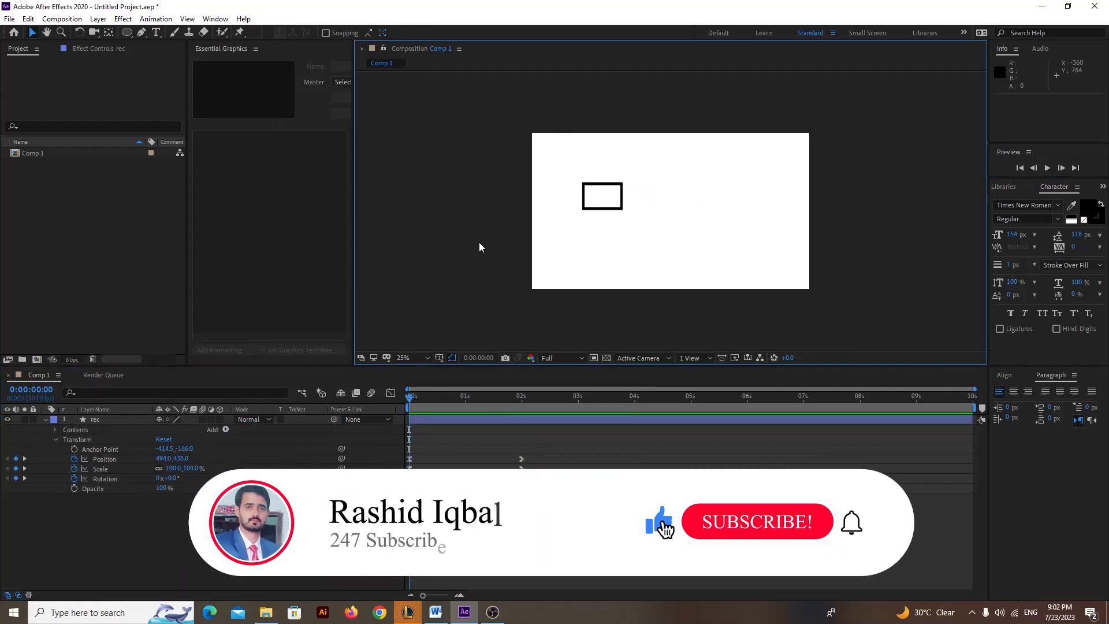